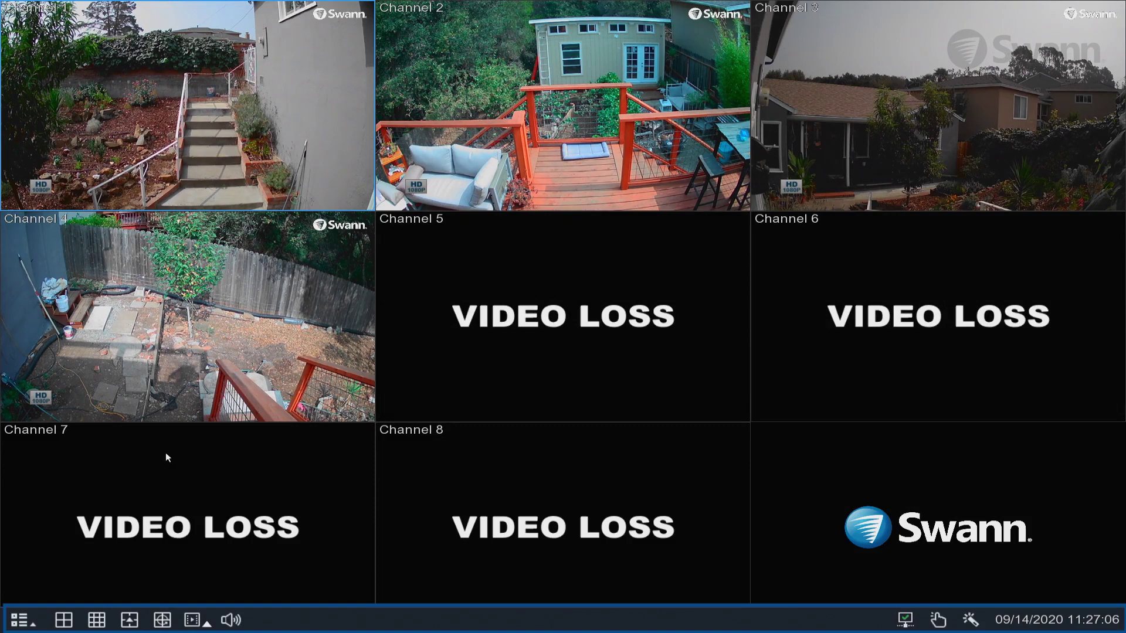
Toggle Channel 1 full-screen and back, then drag it onto Channel 2's tile
double_click(152, 134)
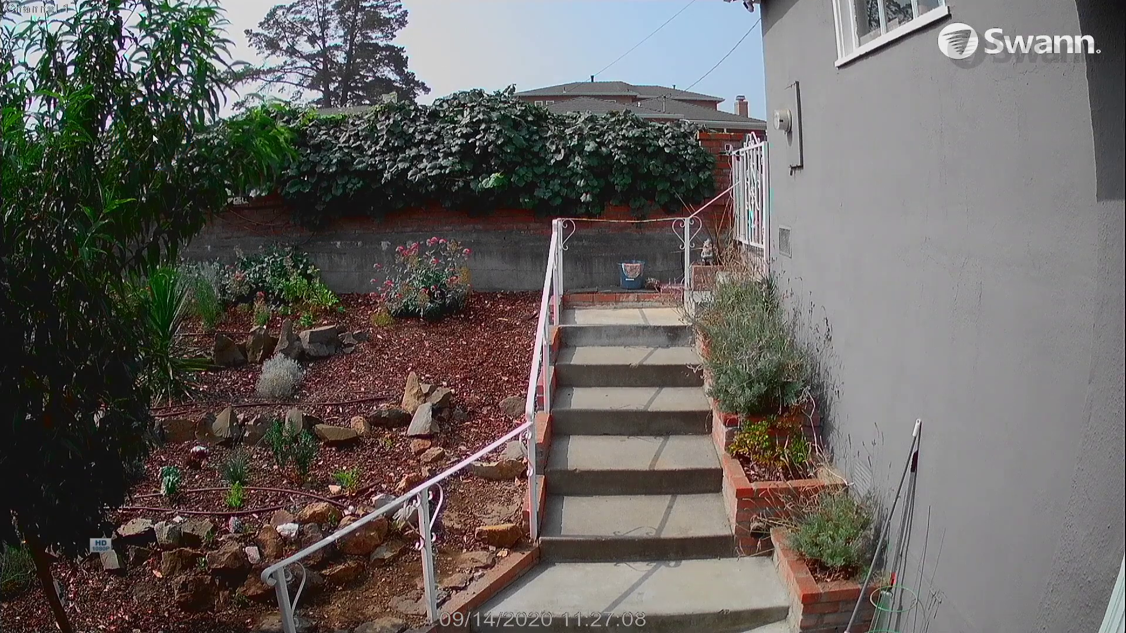
double_click(152, 135)
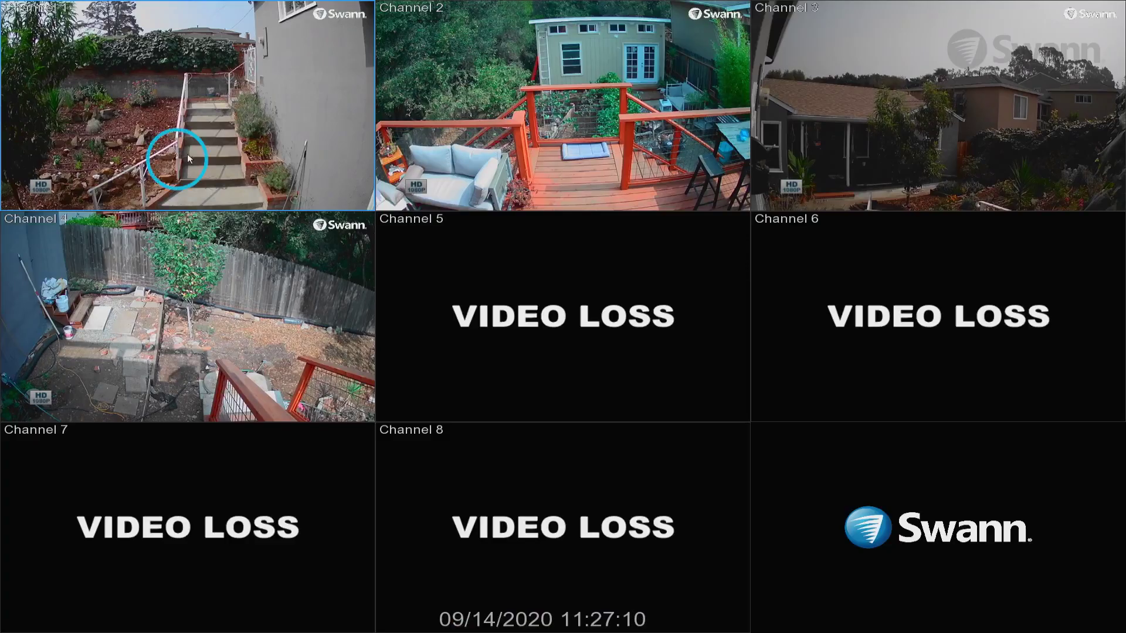
drag(567, 113, 558, 119)
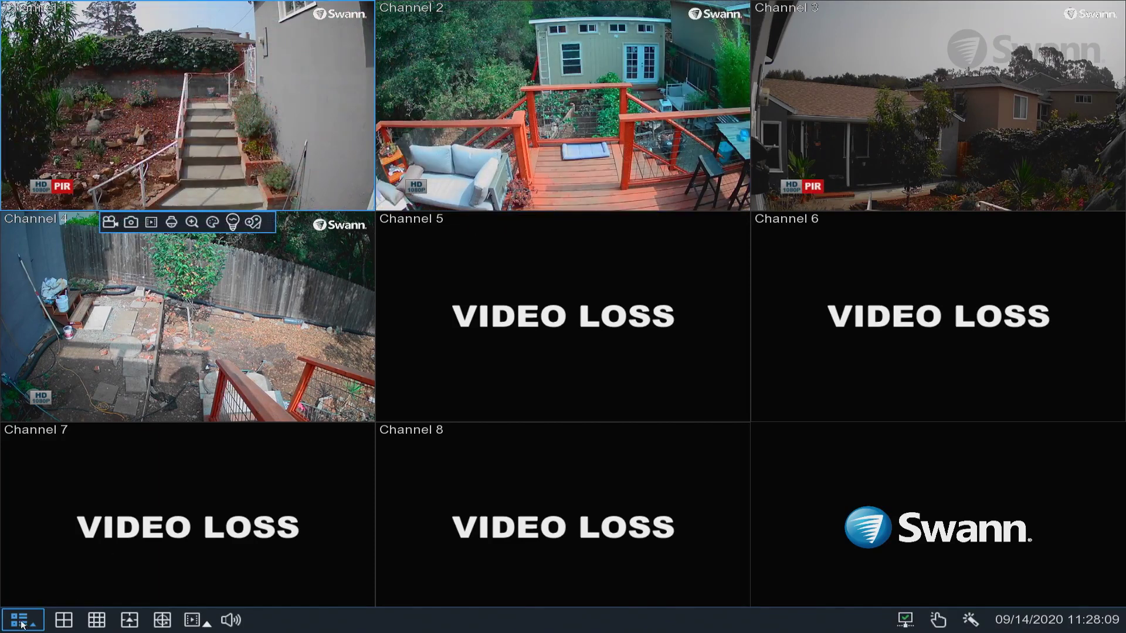
click(21, 620)
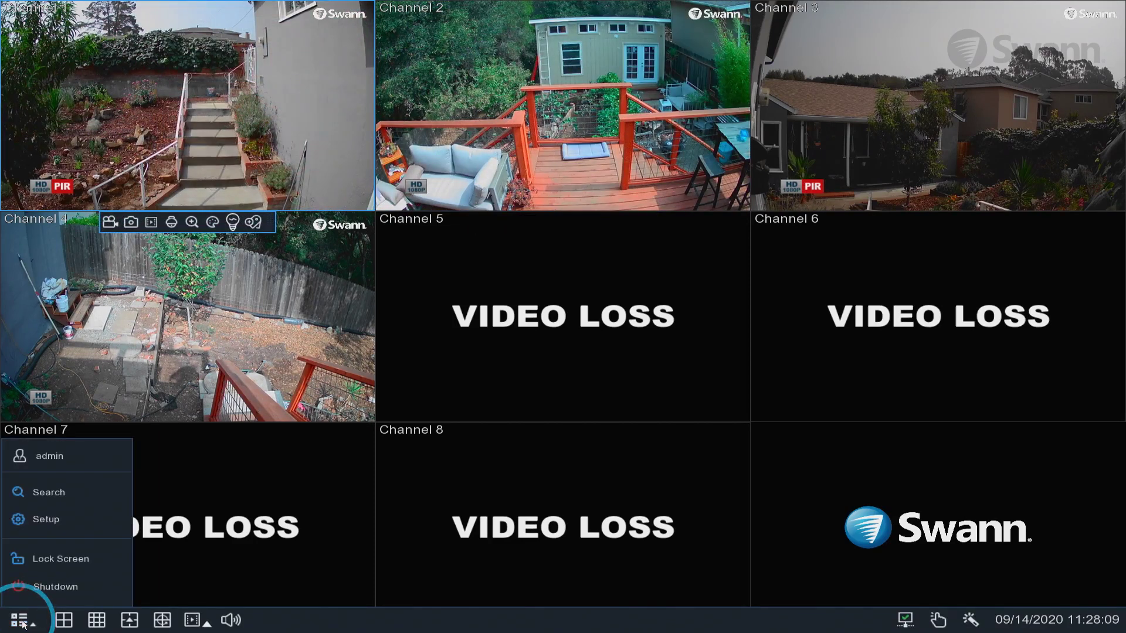
Play Channel 1 footage from about 10:45 in Search, then exit back to live view
click(63, 494)
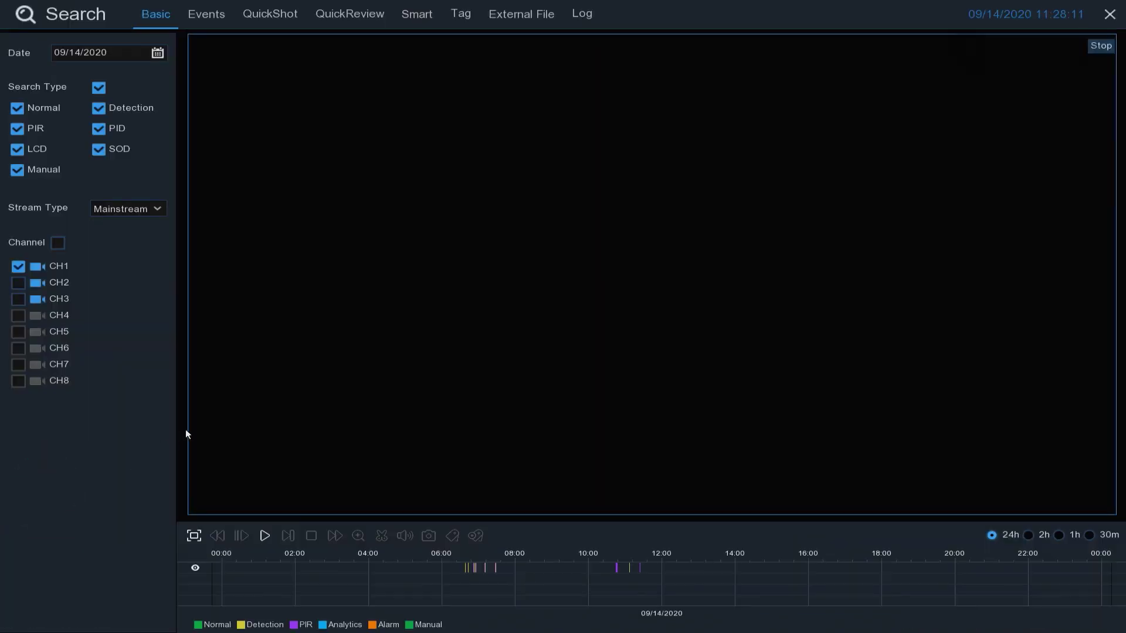
click(614, 601)
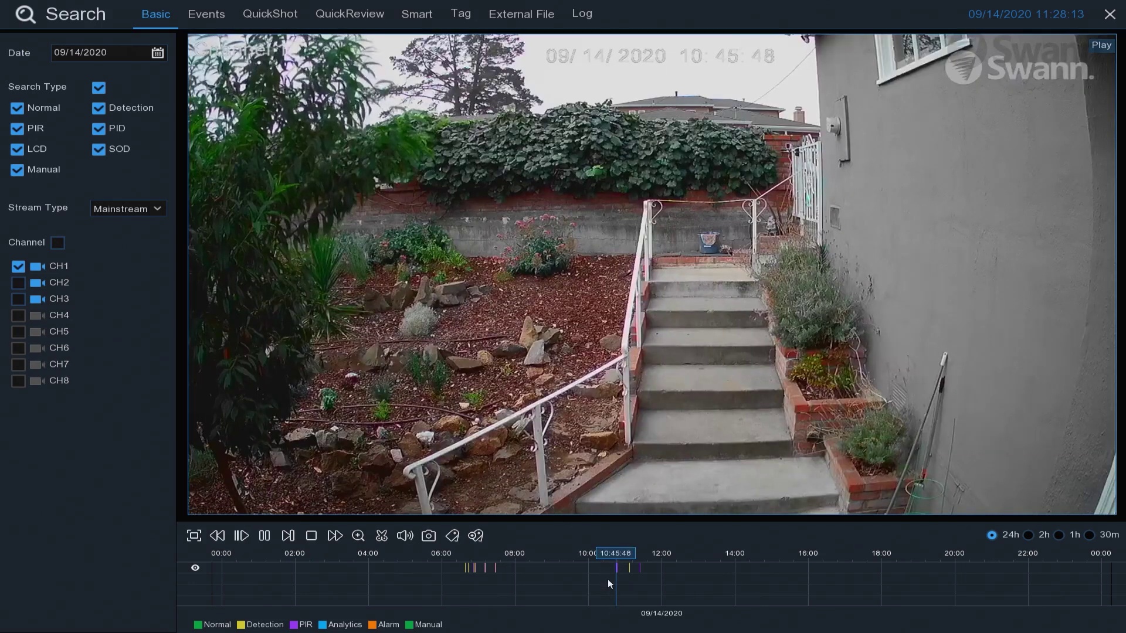
right_click(367, 397)
Open and close the Main Menu settings, then lock the screen
click(21, 620)
click(42, 515)
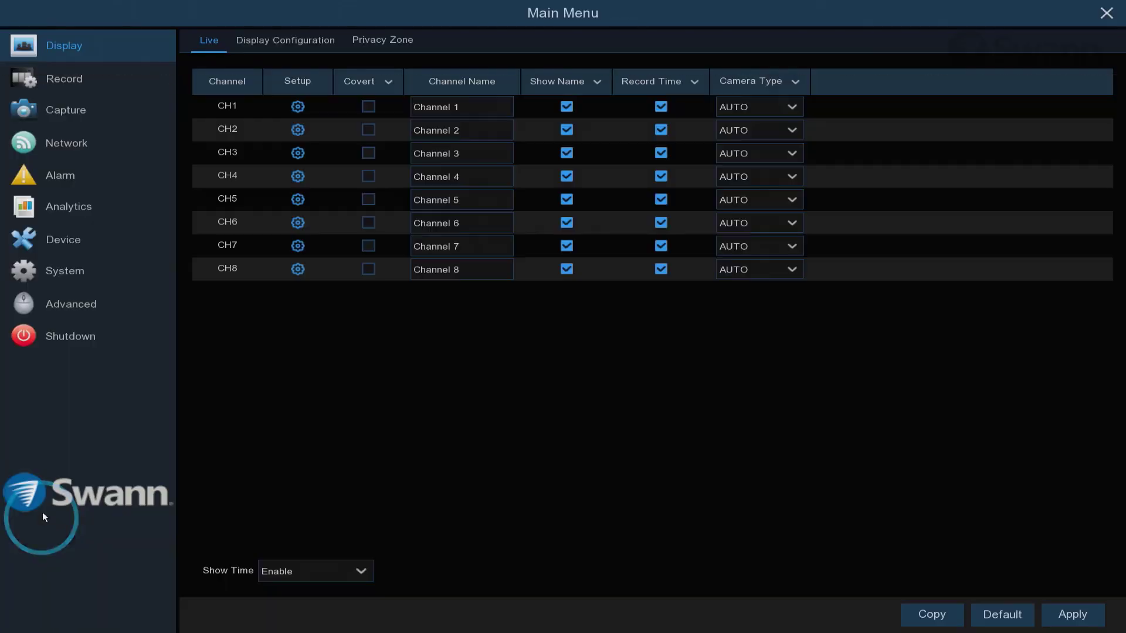
right_click(212, 487)
right_click(217, 490)
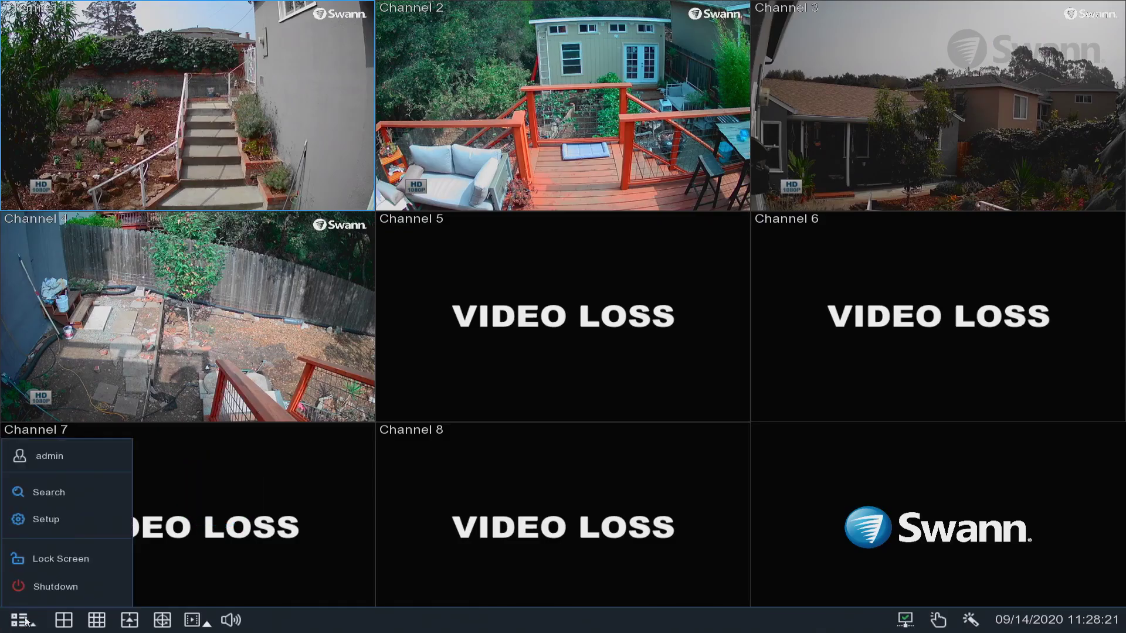
click(62, 552)
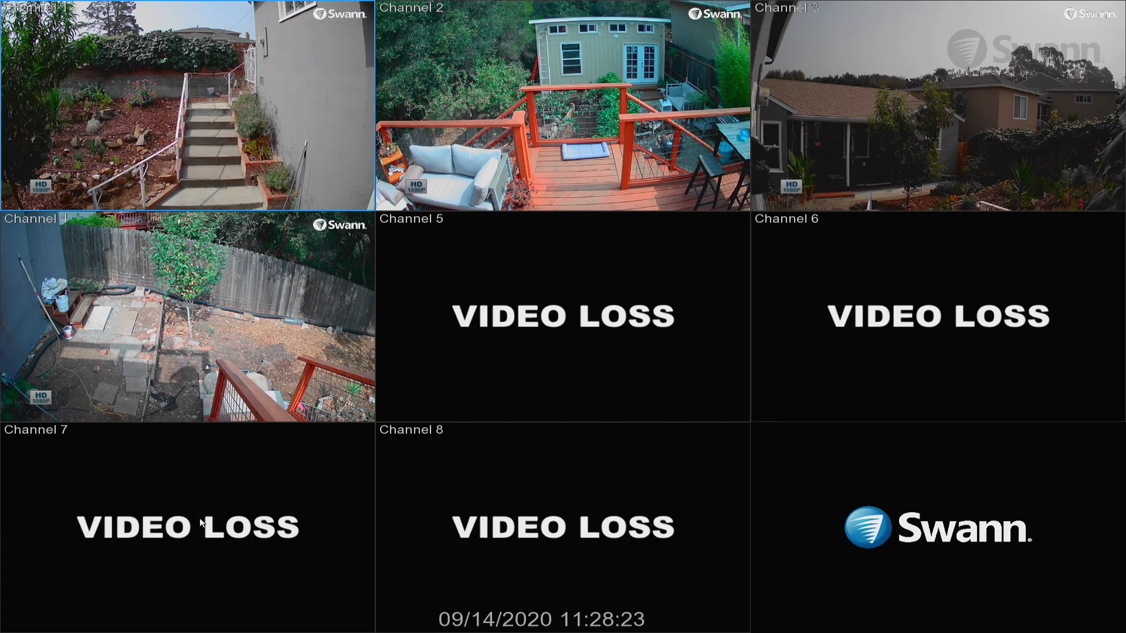
Dismiss the shutdown, reboot and logout choices without acting, then show four cameras
right_click(210, 488)
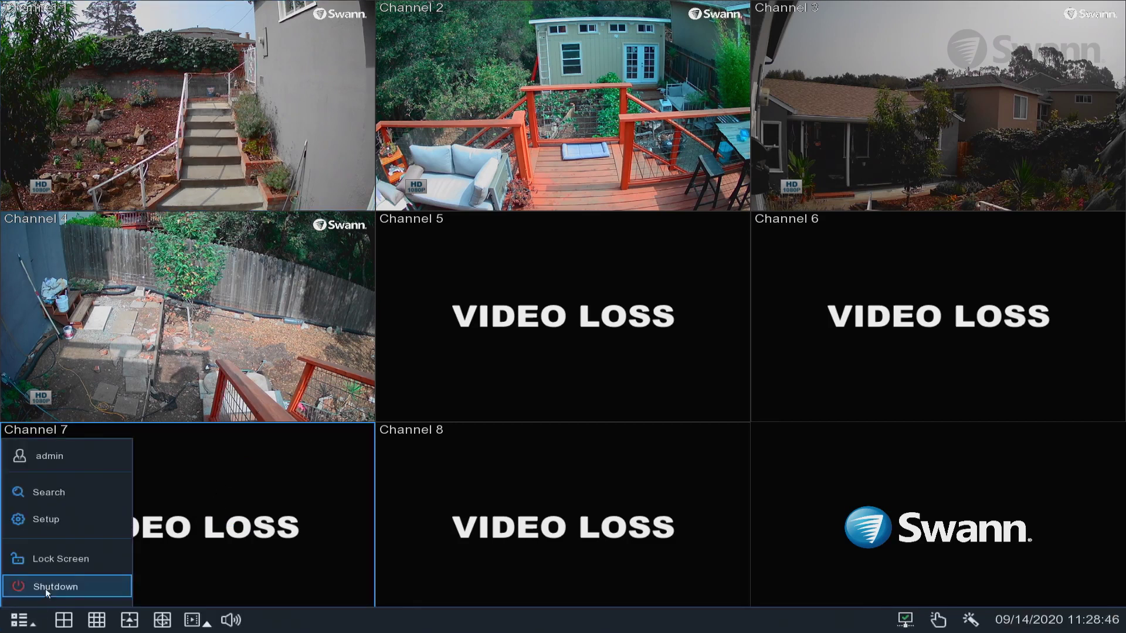
click(47, 587)
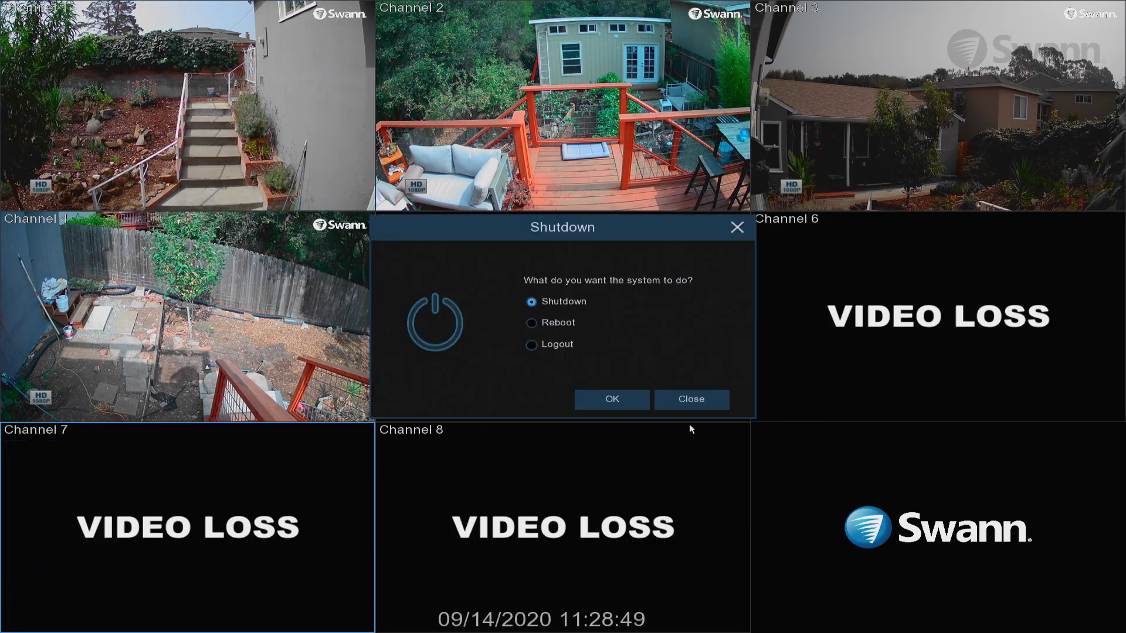
click(691, 402)
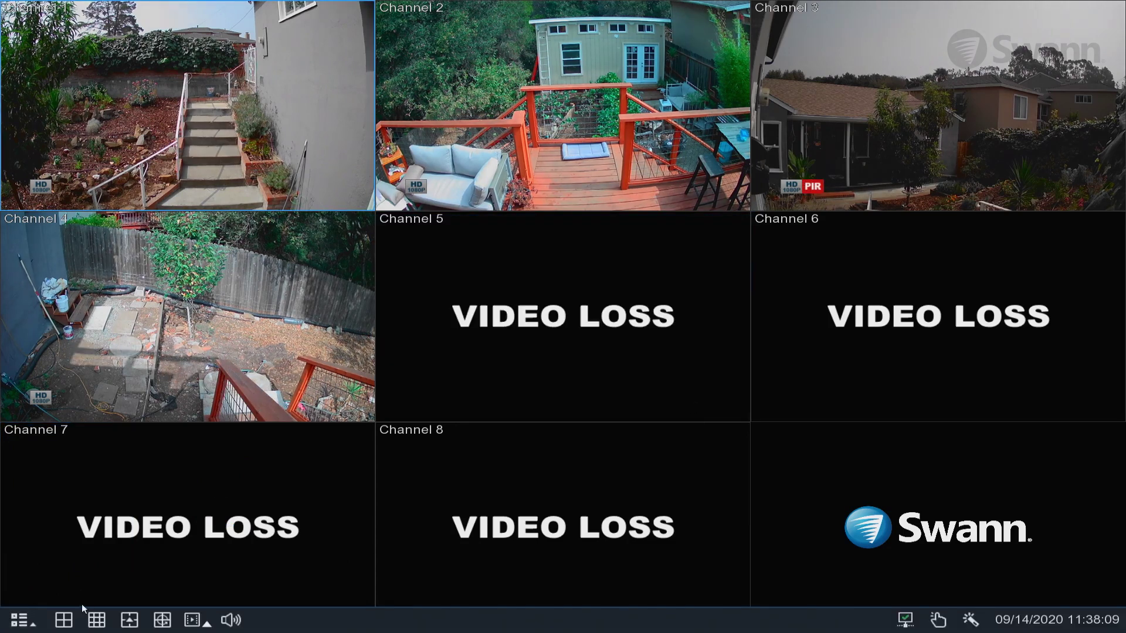
click(63, 620)
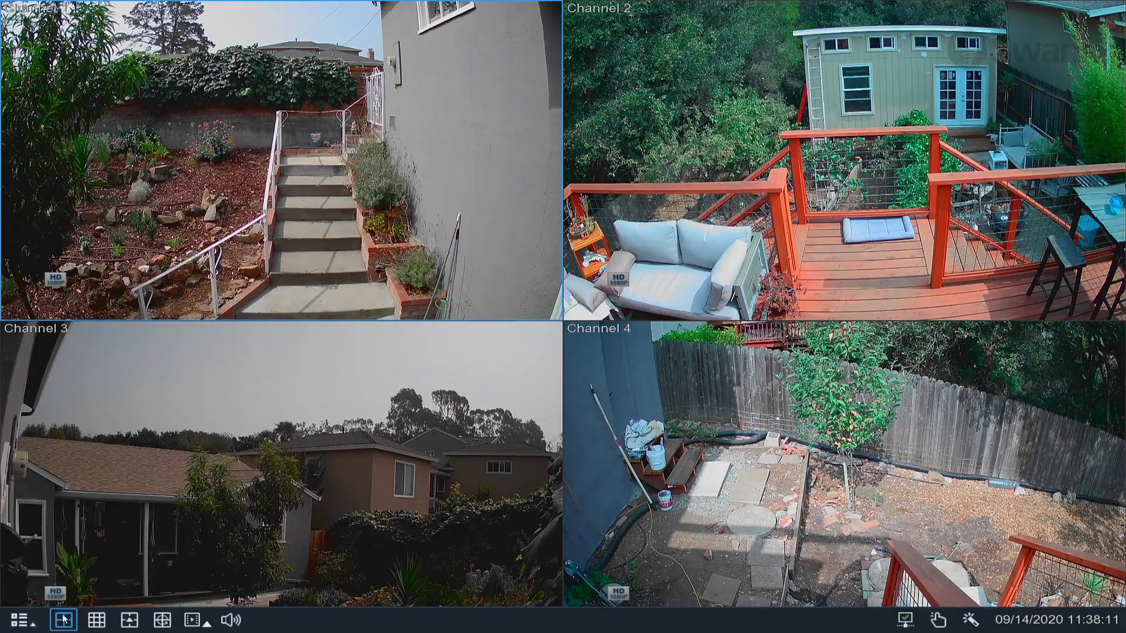
Try the nine-grid, 1+5, eight-tile and camera-cycling layouts, ending on the four-camera view
click(96, 620)
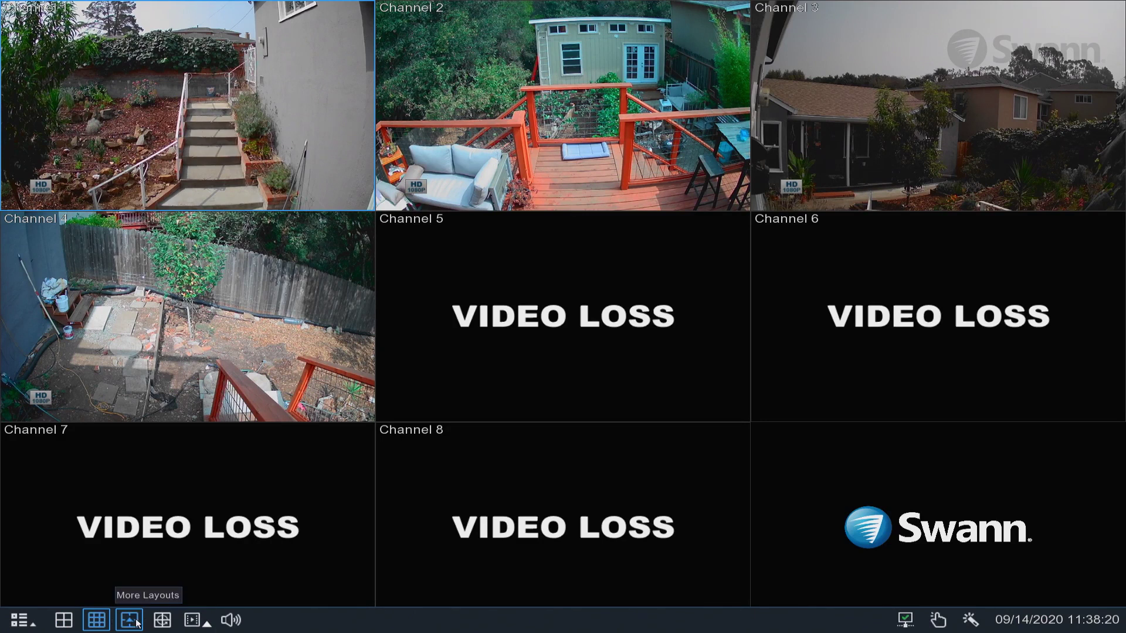
click(97, 620)
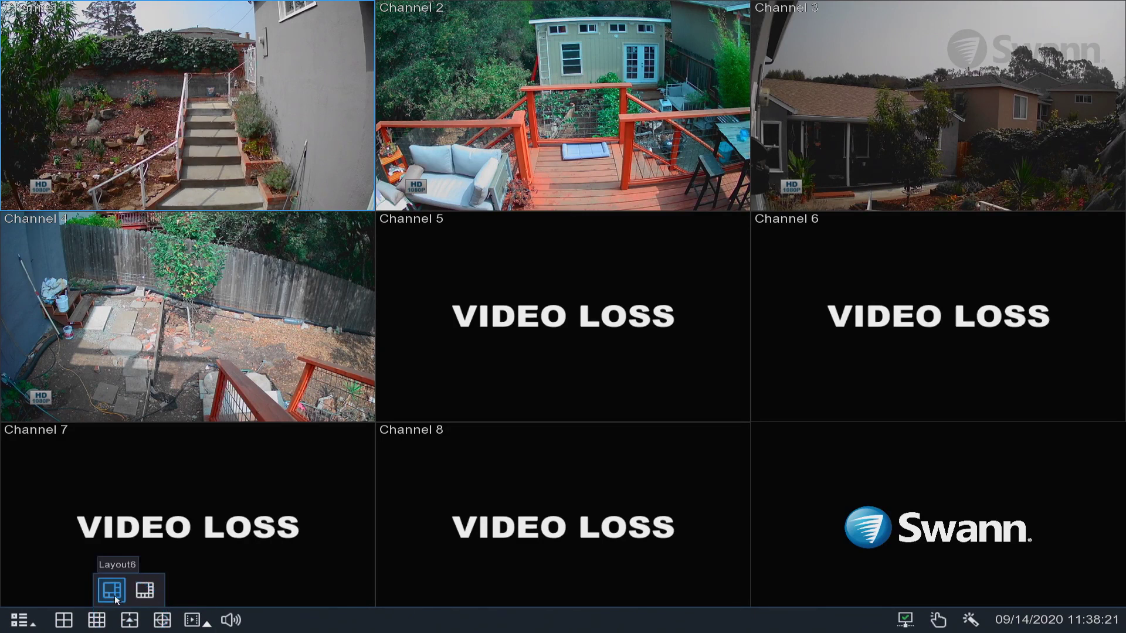
click(111, 593)
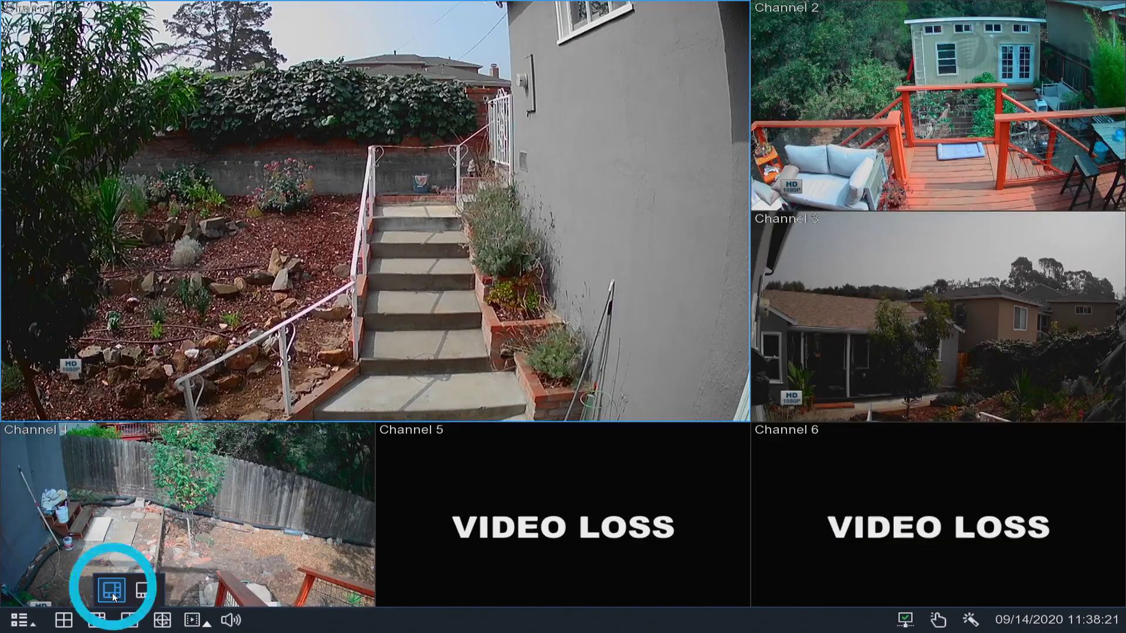
click(135, 593)
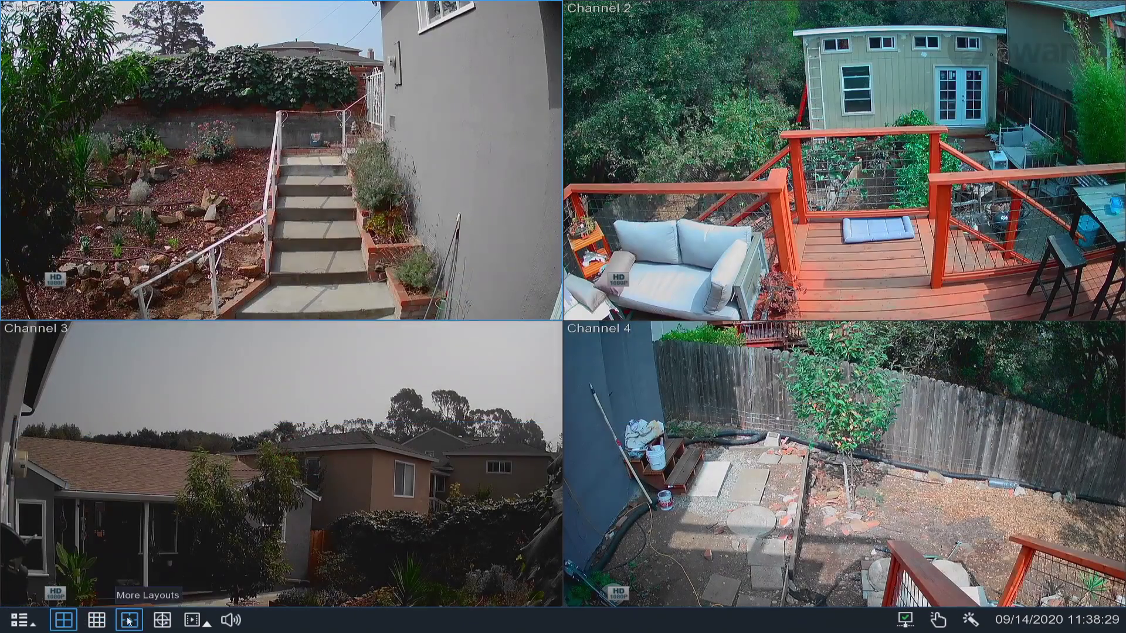
click(167, 620)
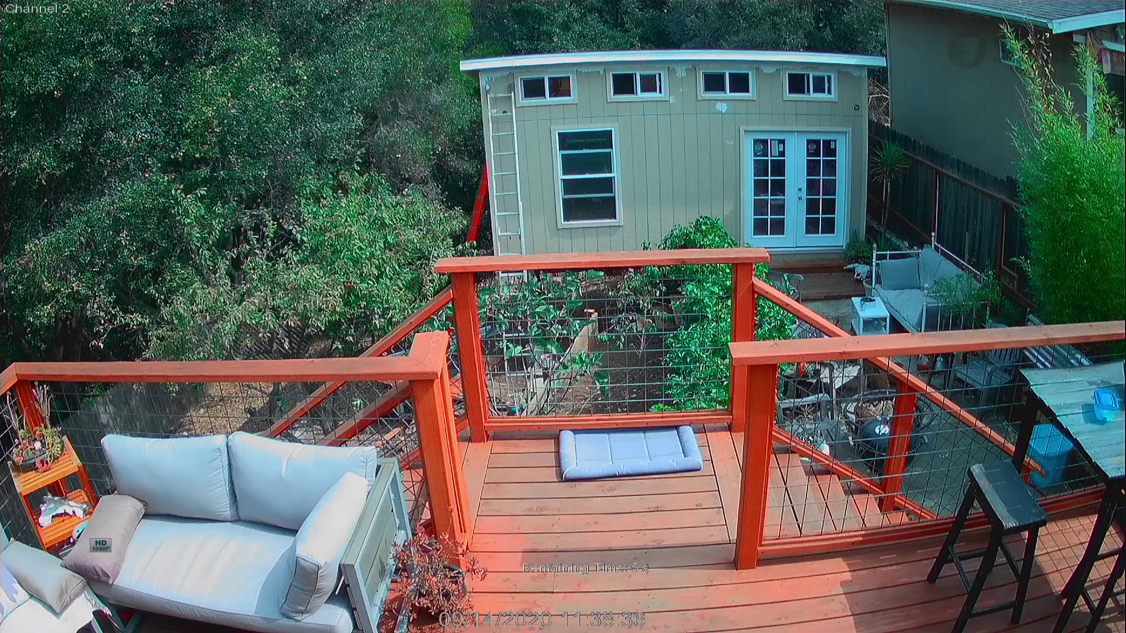
click(172, 621)
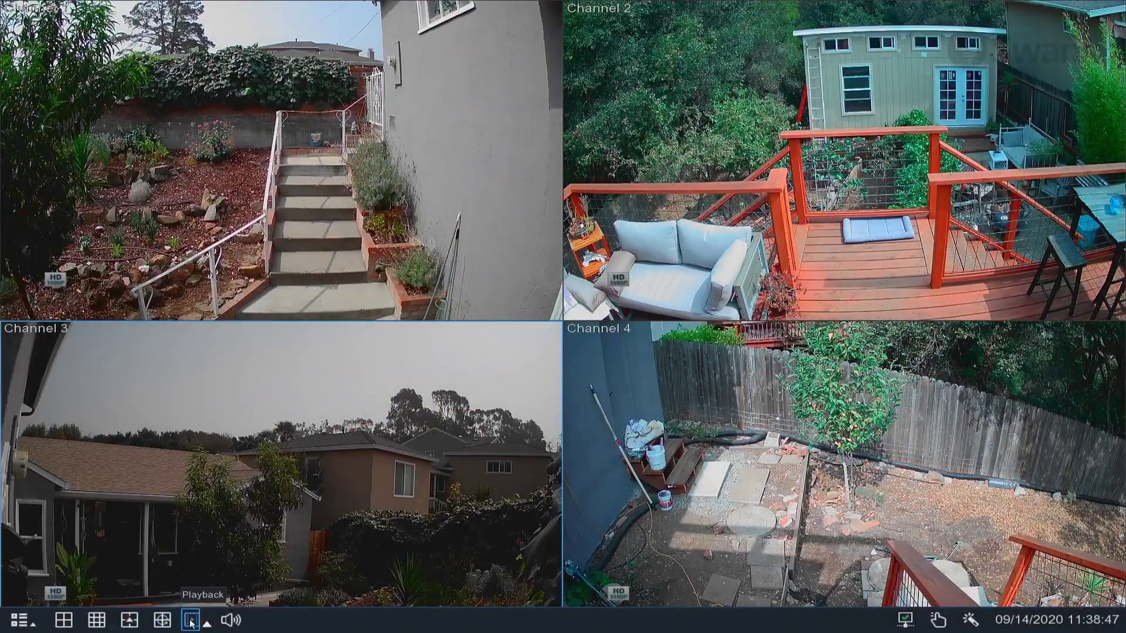
Open playback, raise the audio volume to 100, and mute it
click(190, 621)
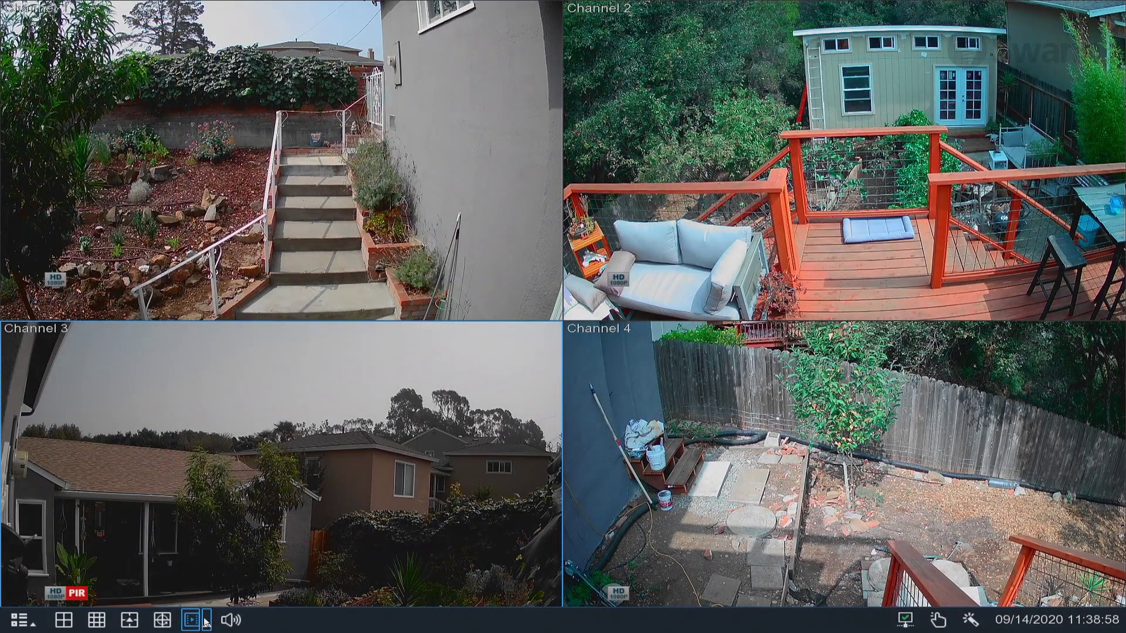
click(206, 620)
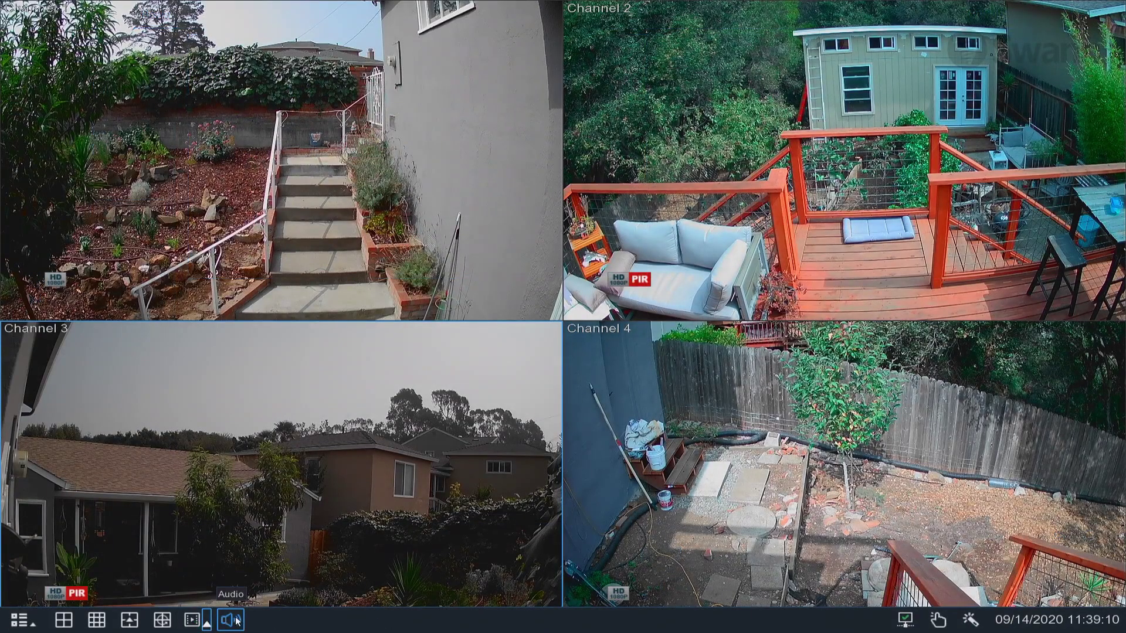
click(231, 620)
drag(232, 547, 231, 497)
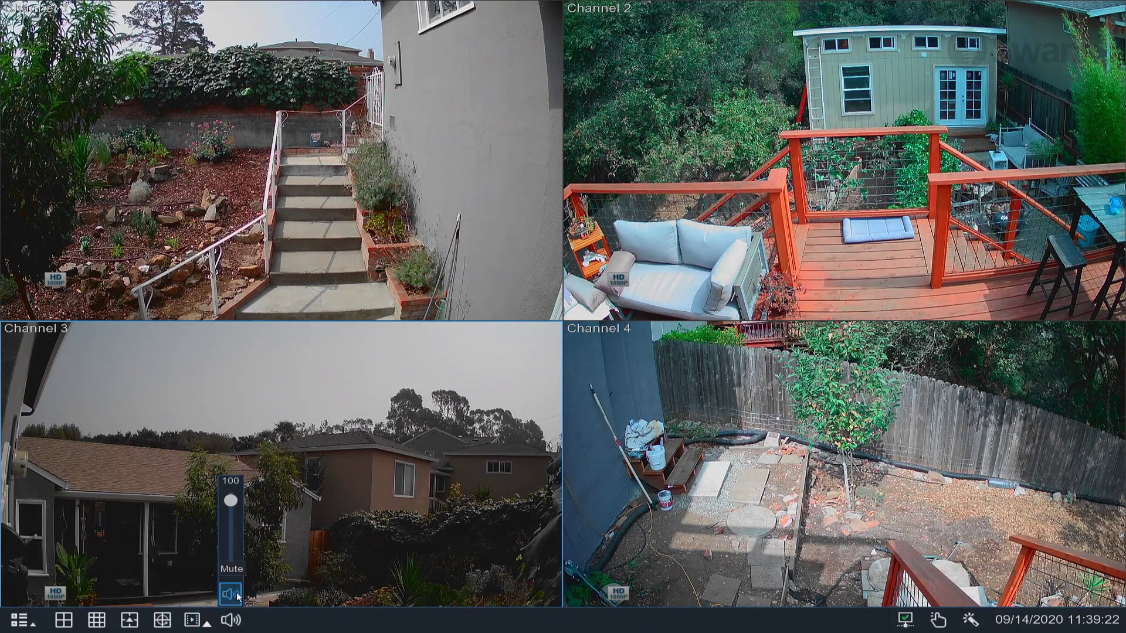
click(237, 595)
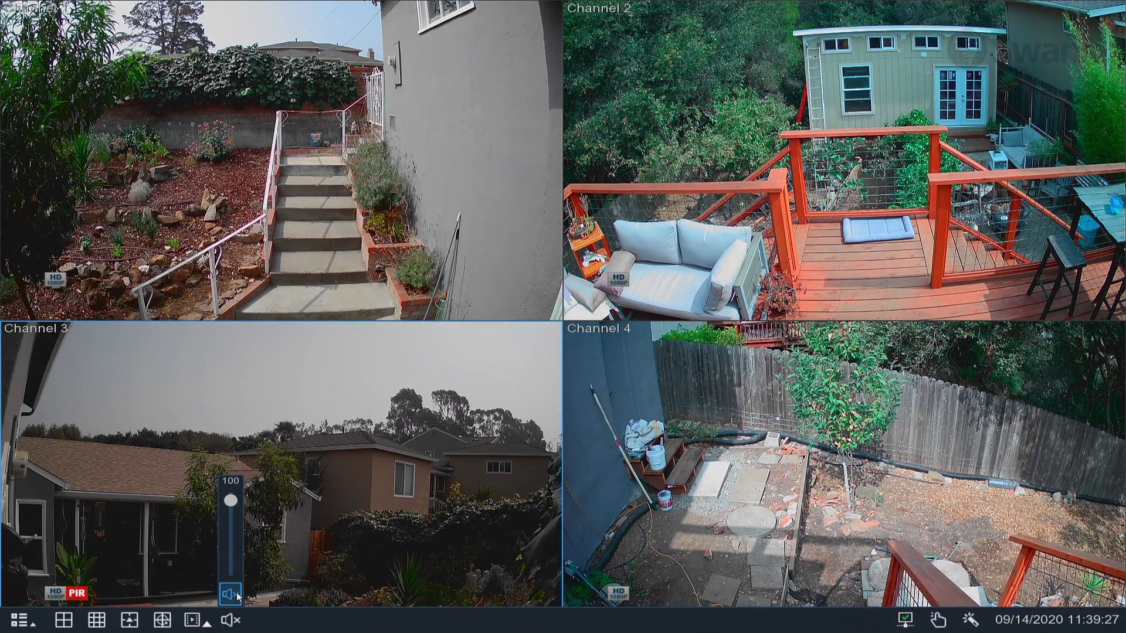
Turn on CH1 manual recording and launch the Startup Wizard
click(938, 620)
click(742, 213)
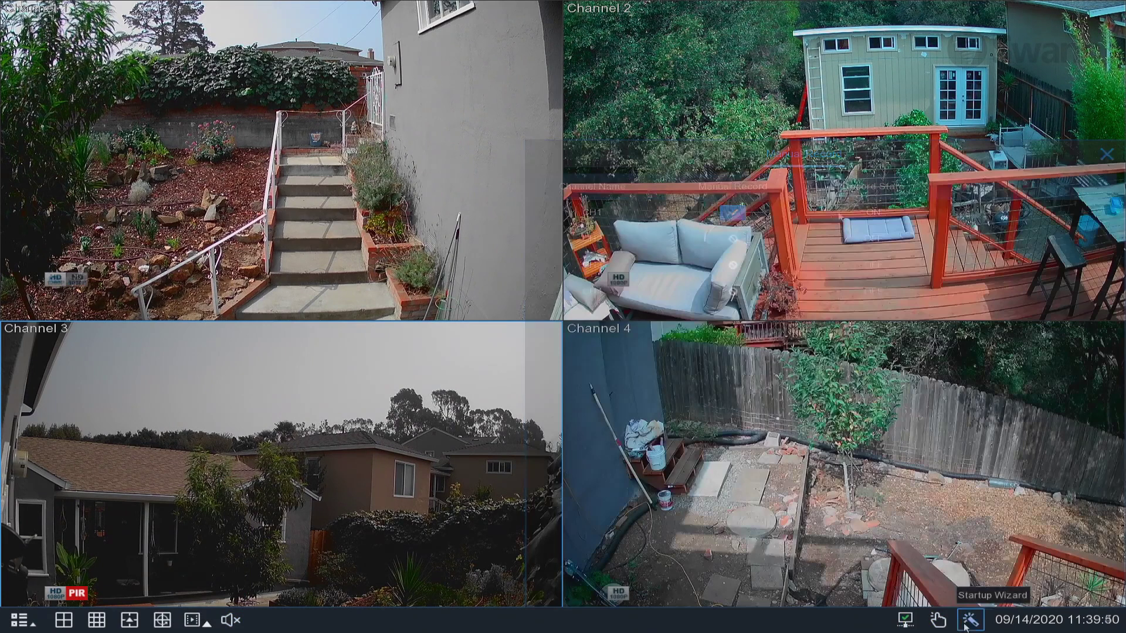
click(969, 621)
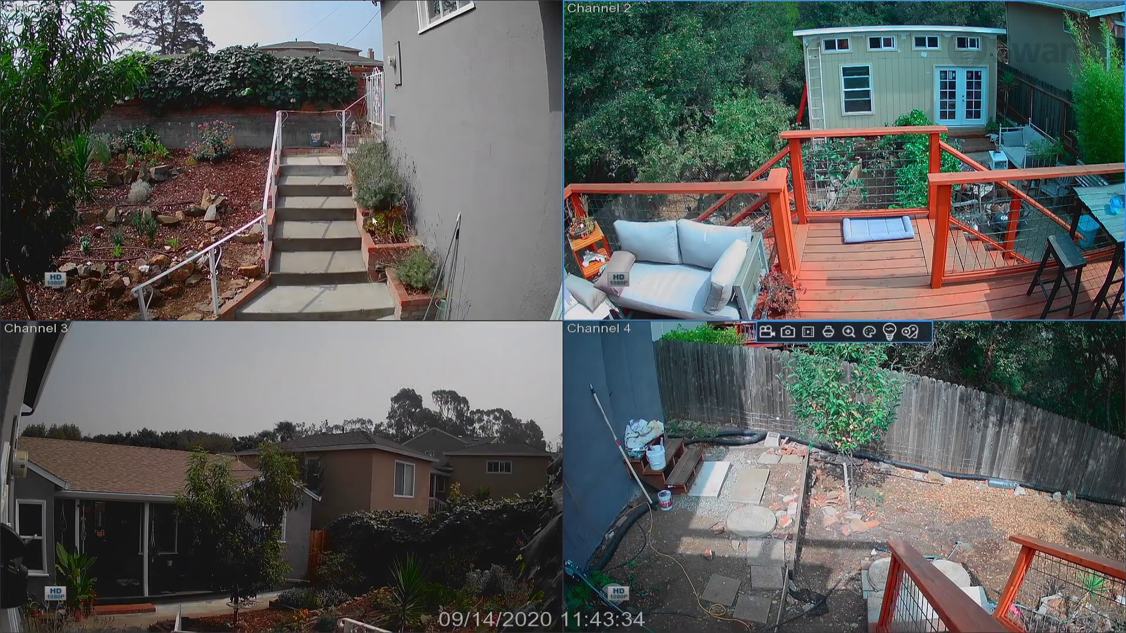
Start and stop Channel 1 manual recording, try instant replay and PTZ, then return to the grid
click(373, 220)
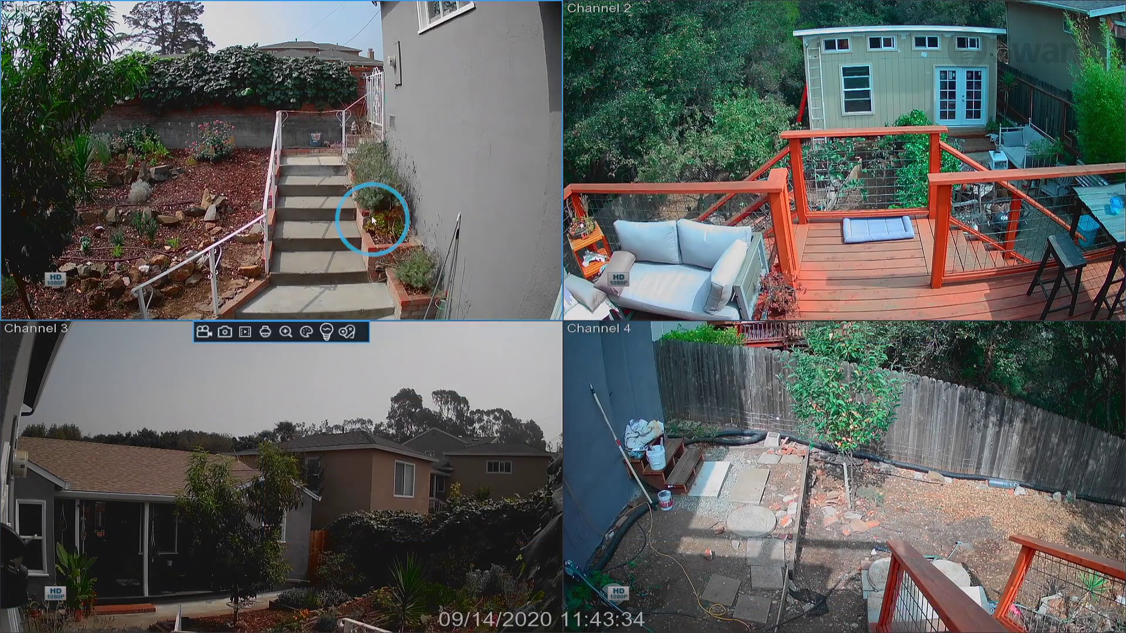
click(203, 333)
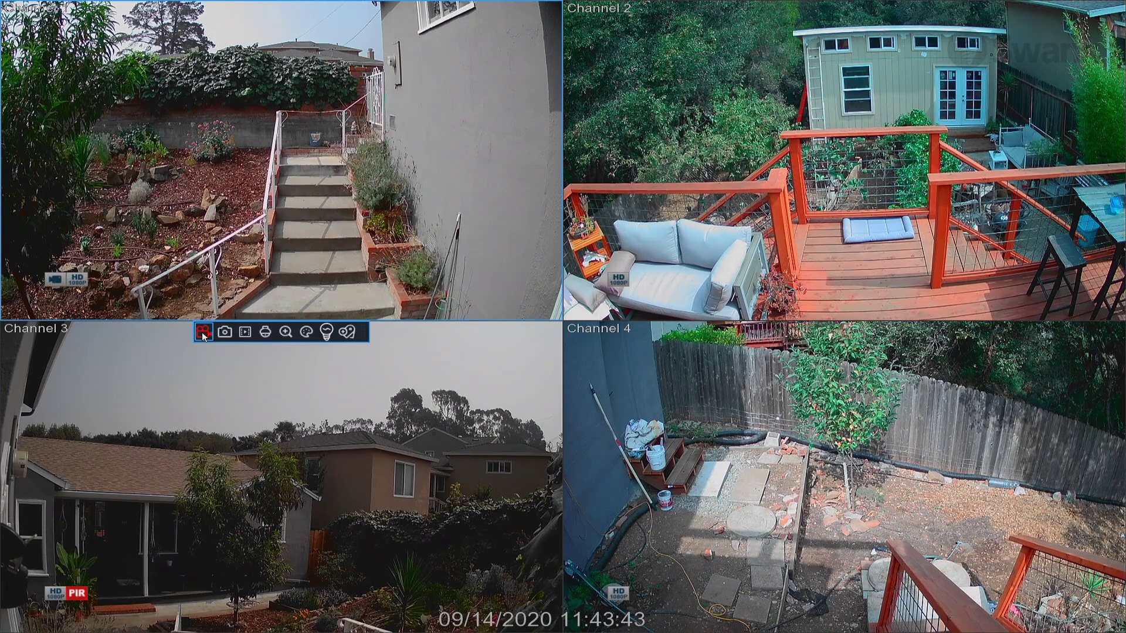
click(203, 333)
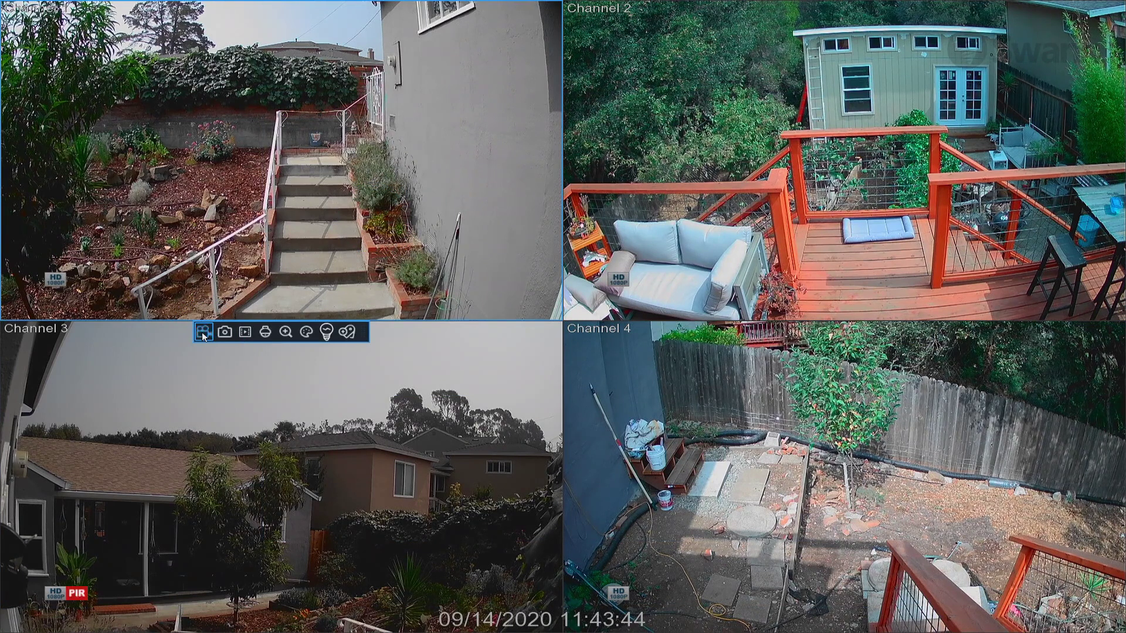
click(245, 335)
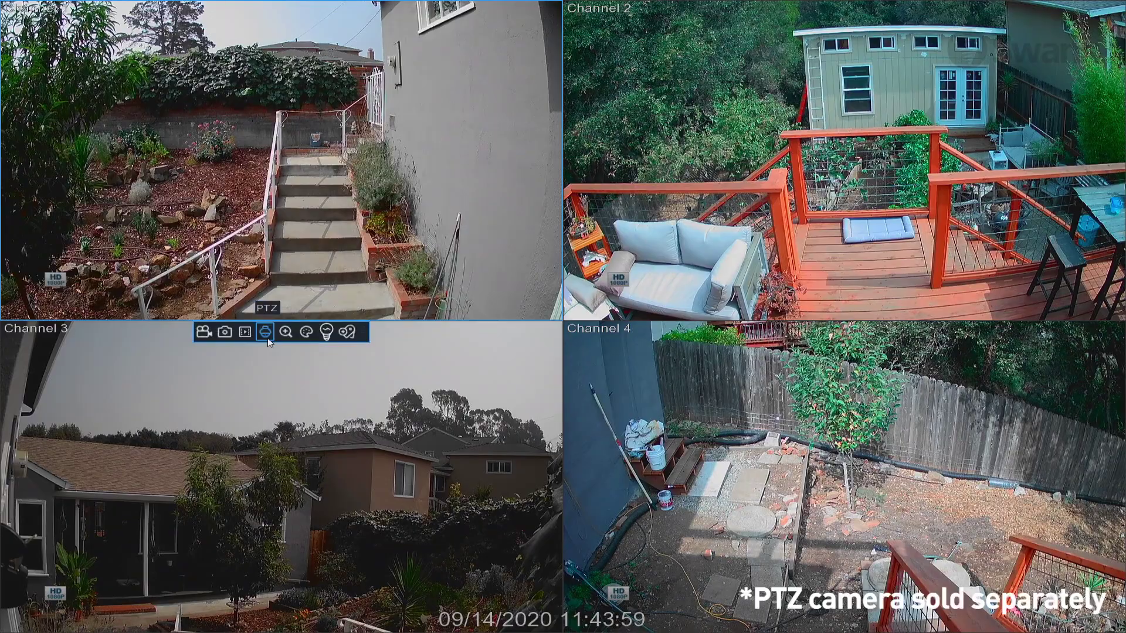
click(266, 332)
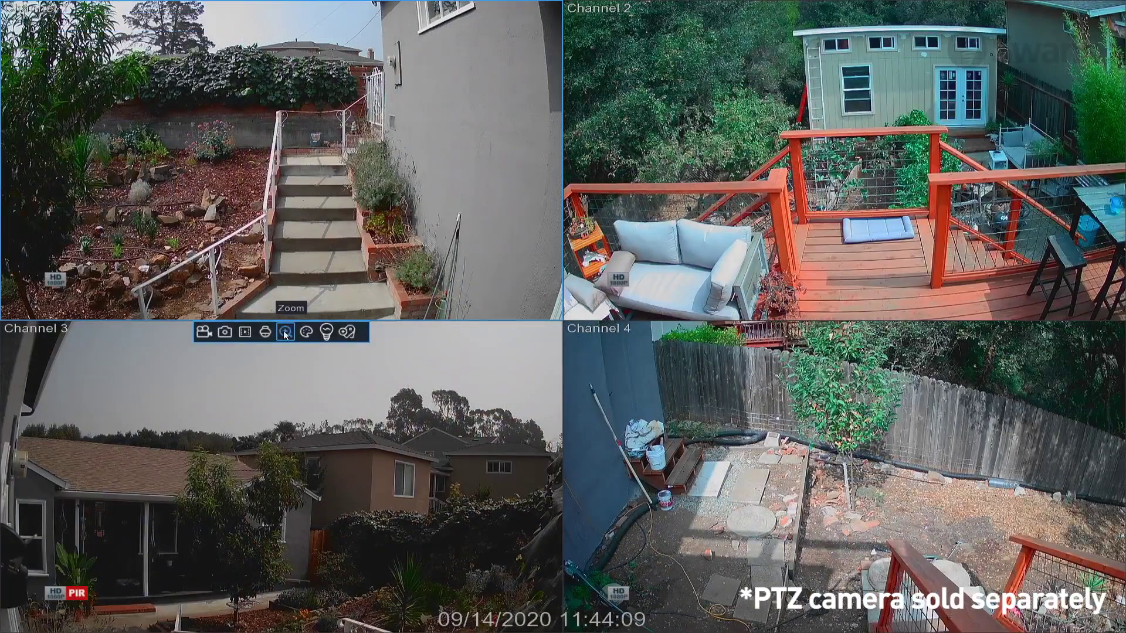
click(285, 333)
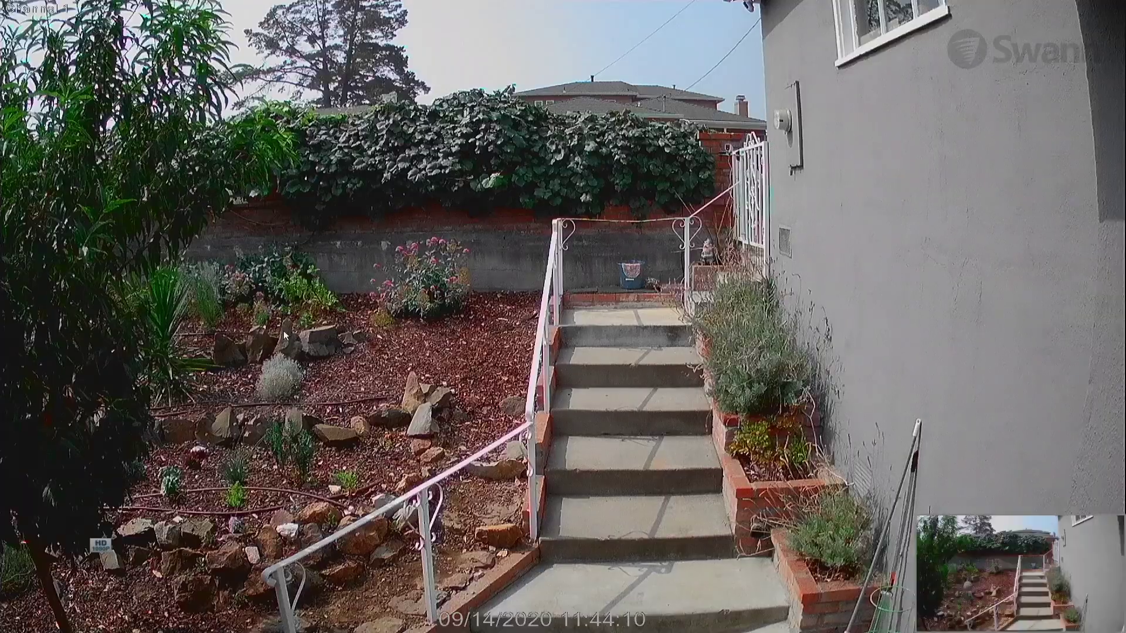
Digitally zoom into Channel 1 and shift the zoomed view toward the ivy and wall
scroll(624, 328, up, 4)
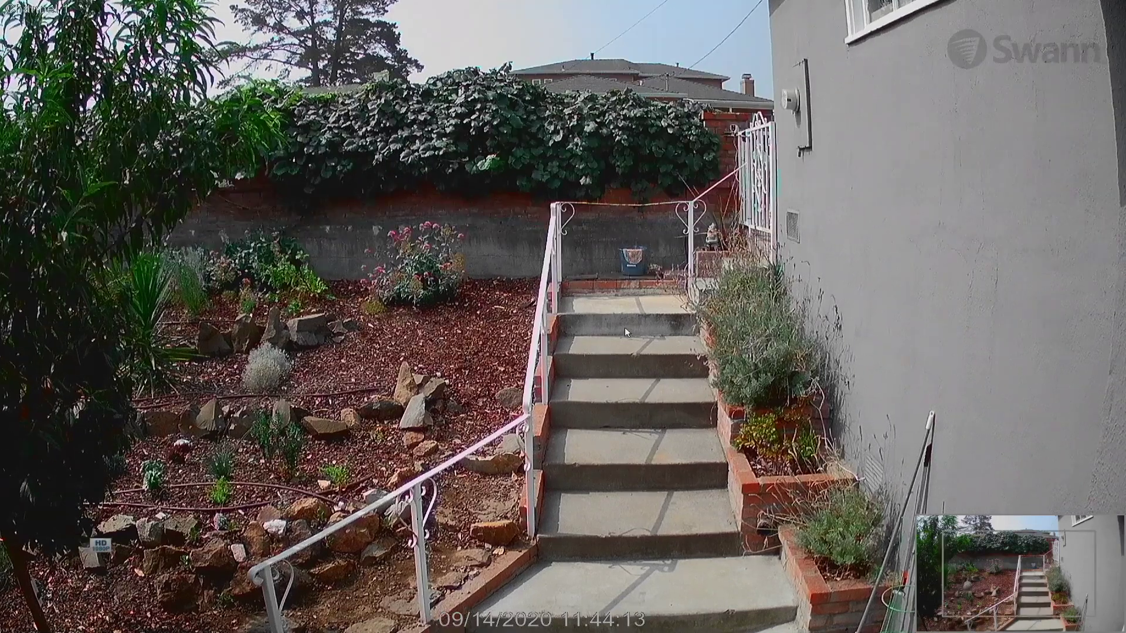
scroll(635, 332, up, 2)
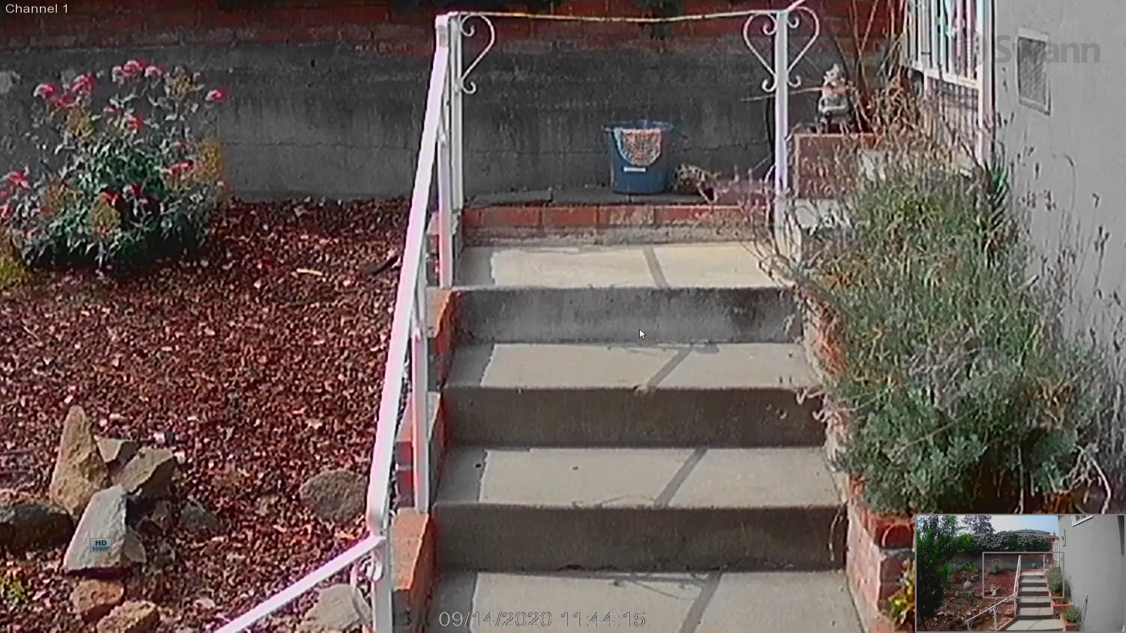
scroll(852, 150, up, 2)
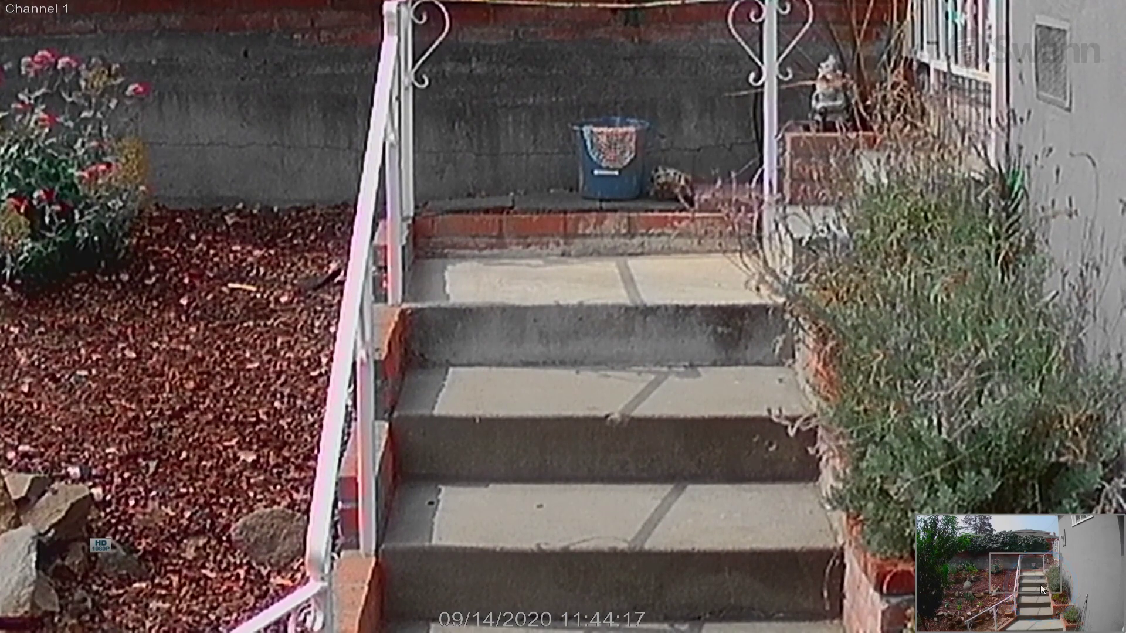
click(1052, 569)
scroll(1018, 556, up, 2)
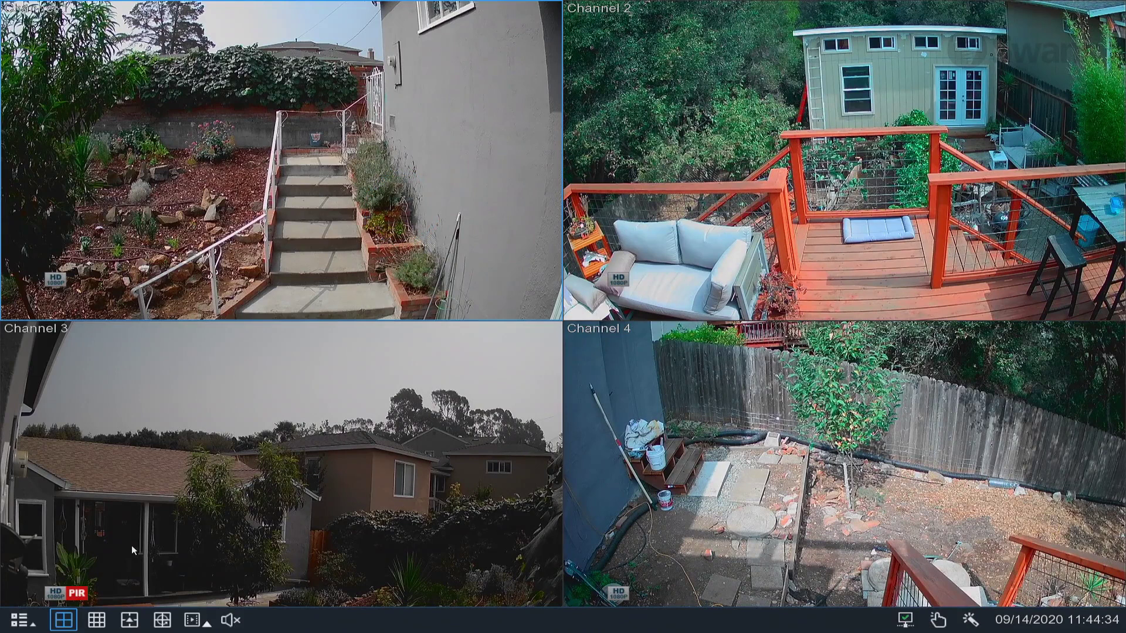
mouse_move(329, 352)
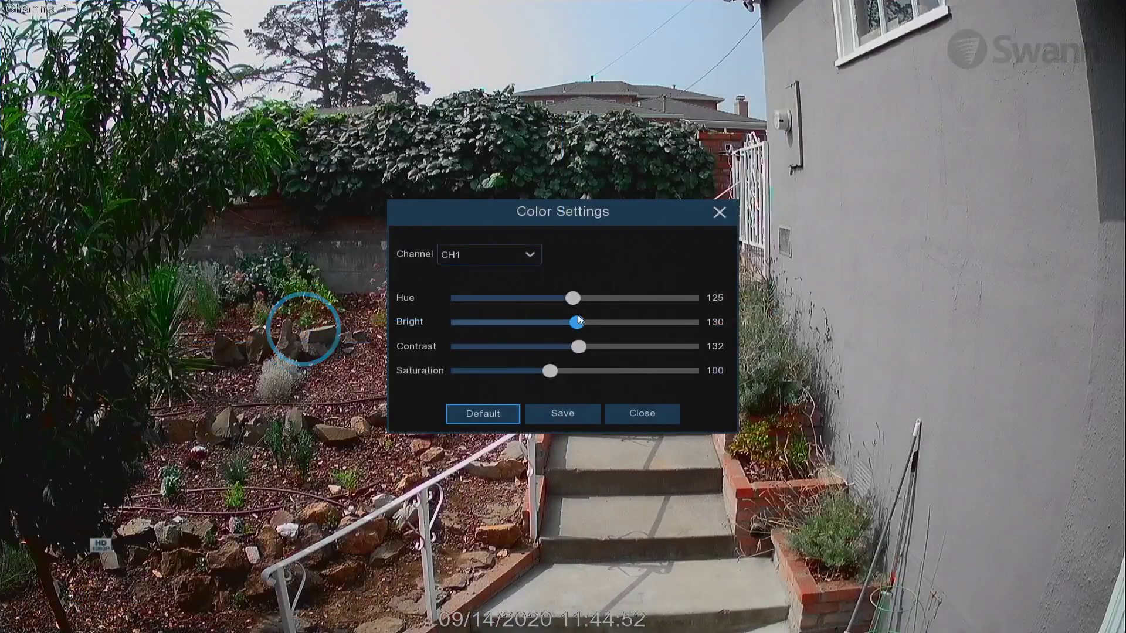
Raise CH1 brightness to 179 and set Light Enable to Enable, keeping Siren disabled
drag(584, 326, 642, 325)
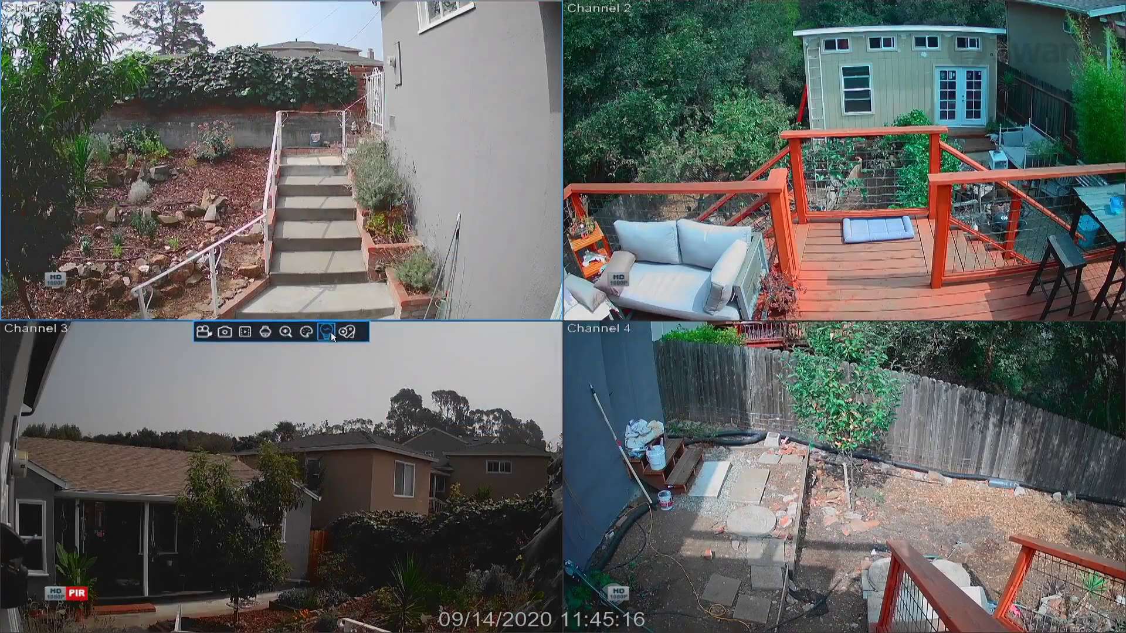
click(331, 332)
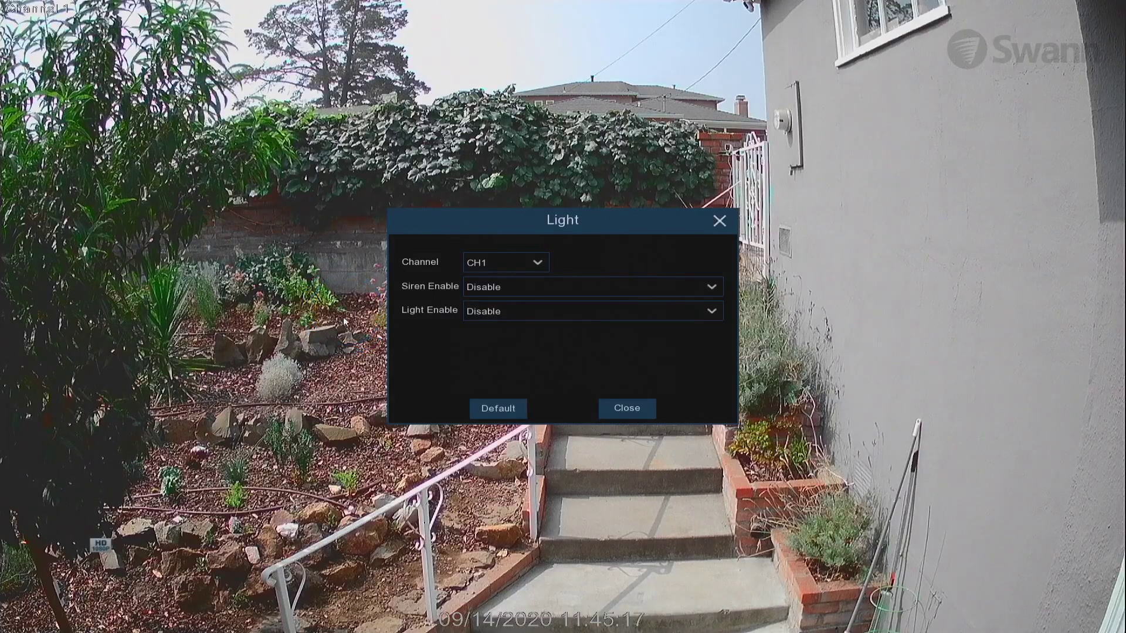
click(506, 287)
click(507, 289)
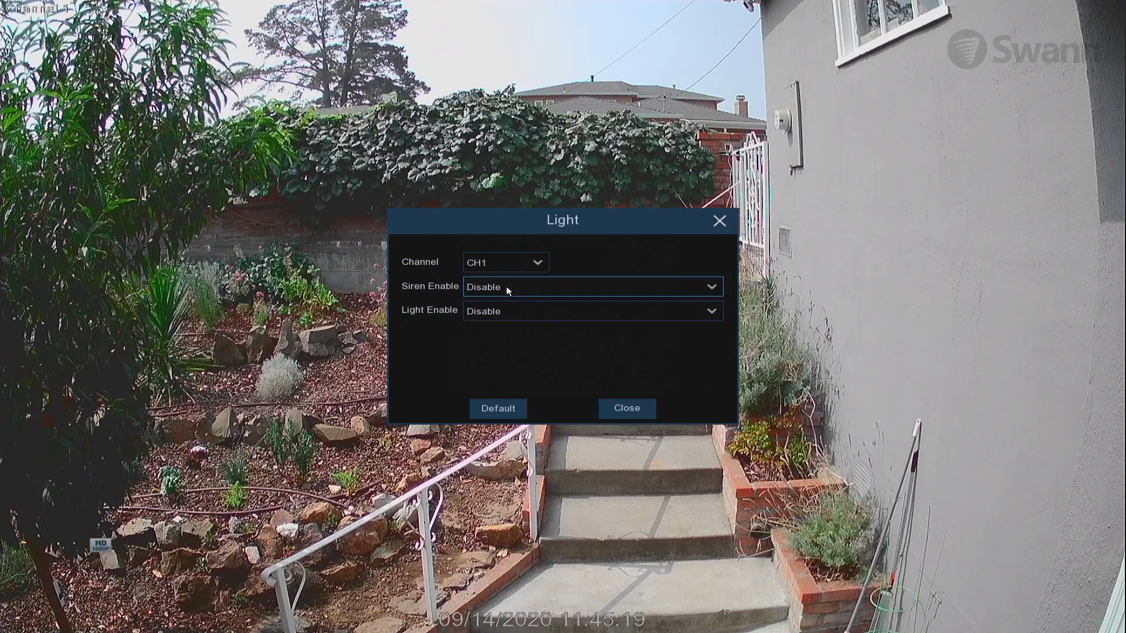
click(494, 311)
click(510, 328)
click(625, 408)
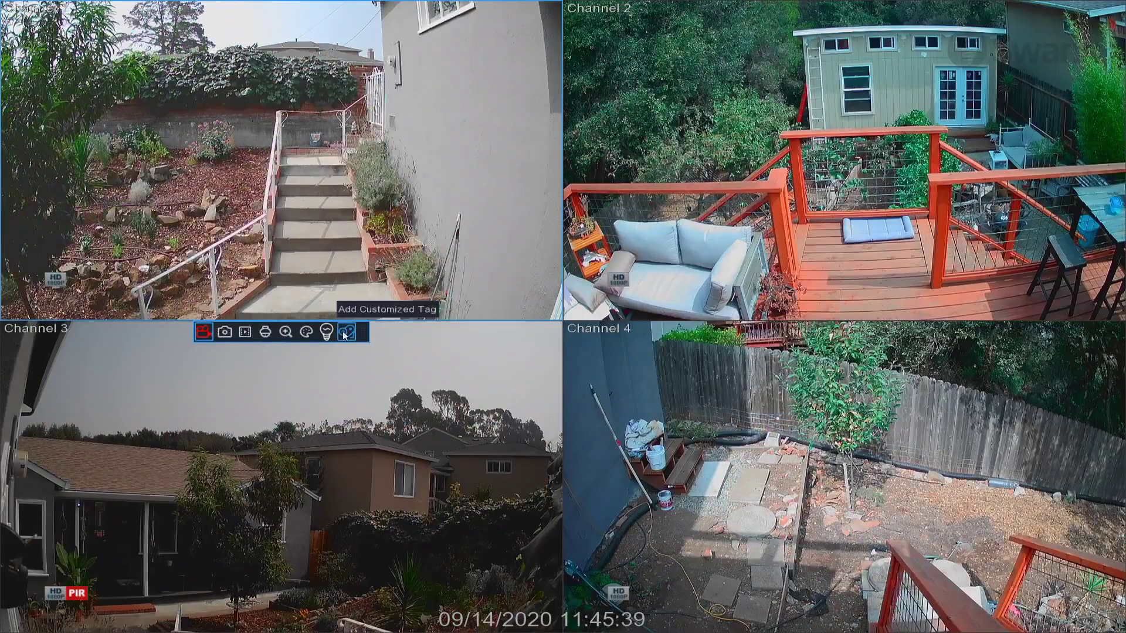
Replace the default tag name with 'front' and save the Channel 1 tag
click(344, 332)
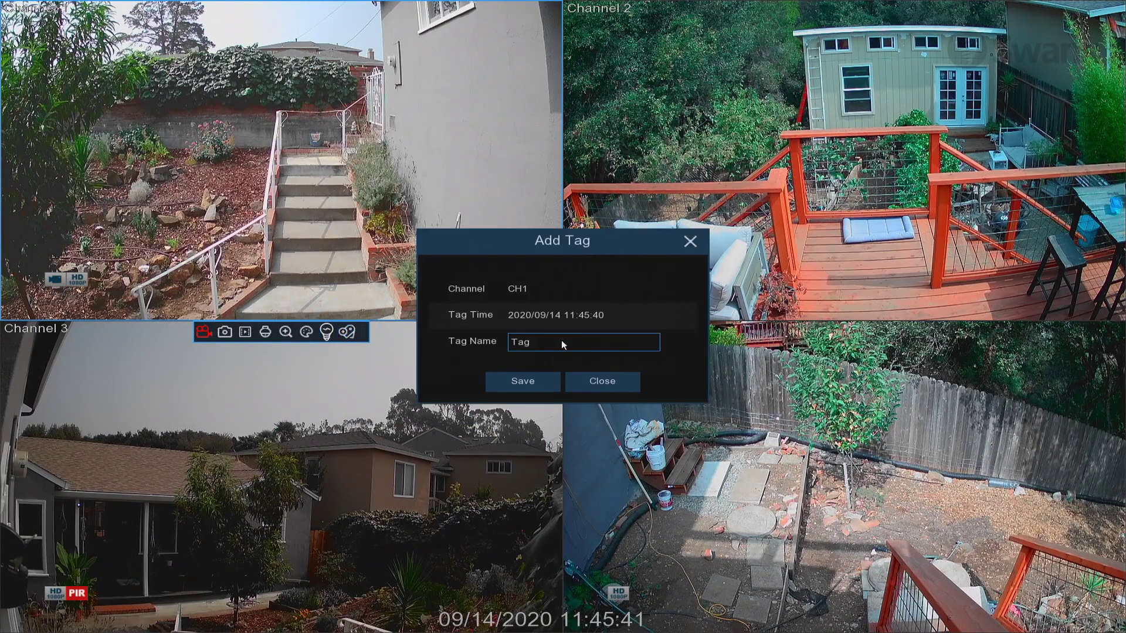
click(561, 342)
click(804, 366)
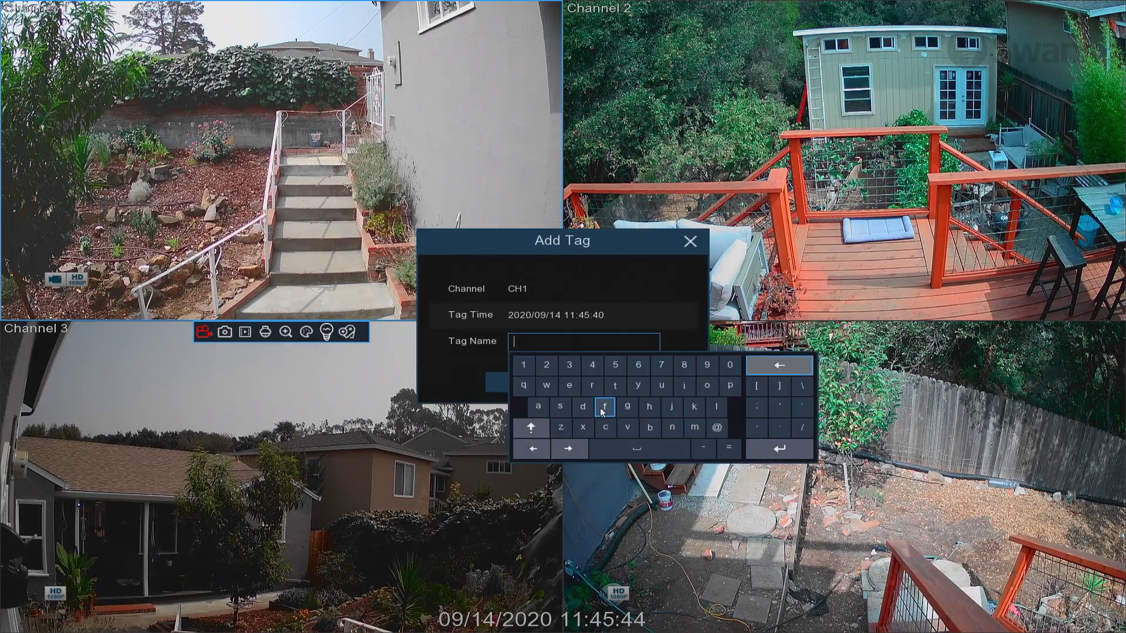
click(605, 406)
click(592, 385)
click(707, 385)
click(672, 428)
click(614, 386)
click(786, 450)
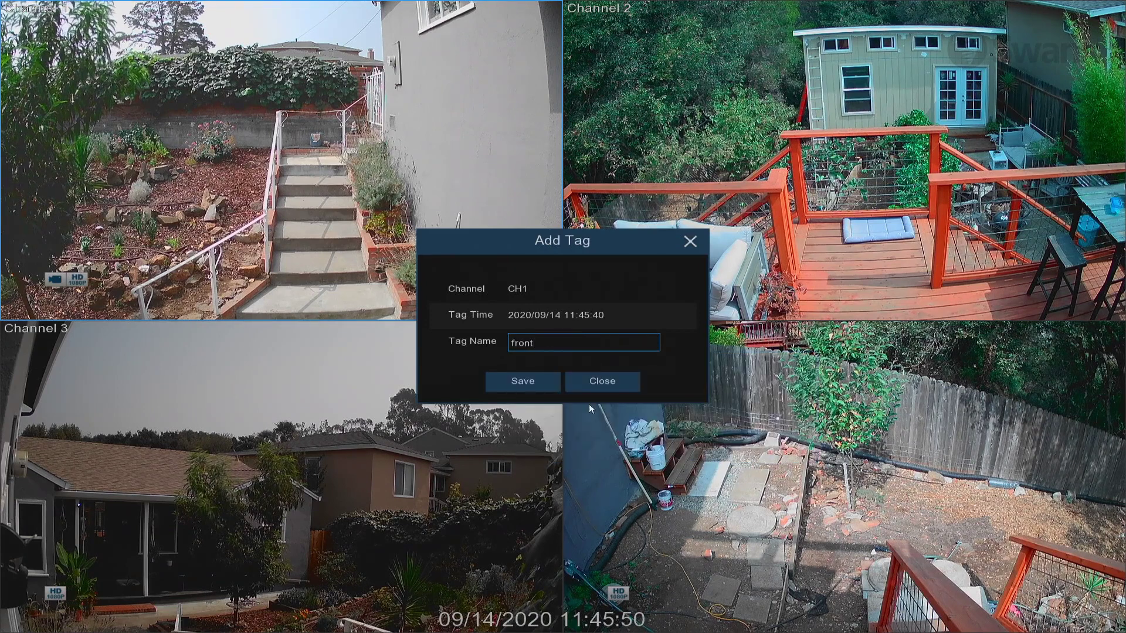
click(512, 382)
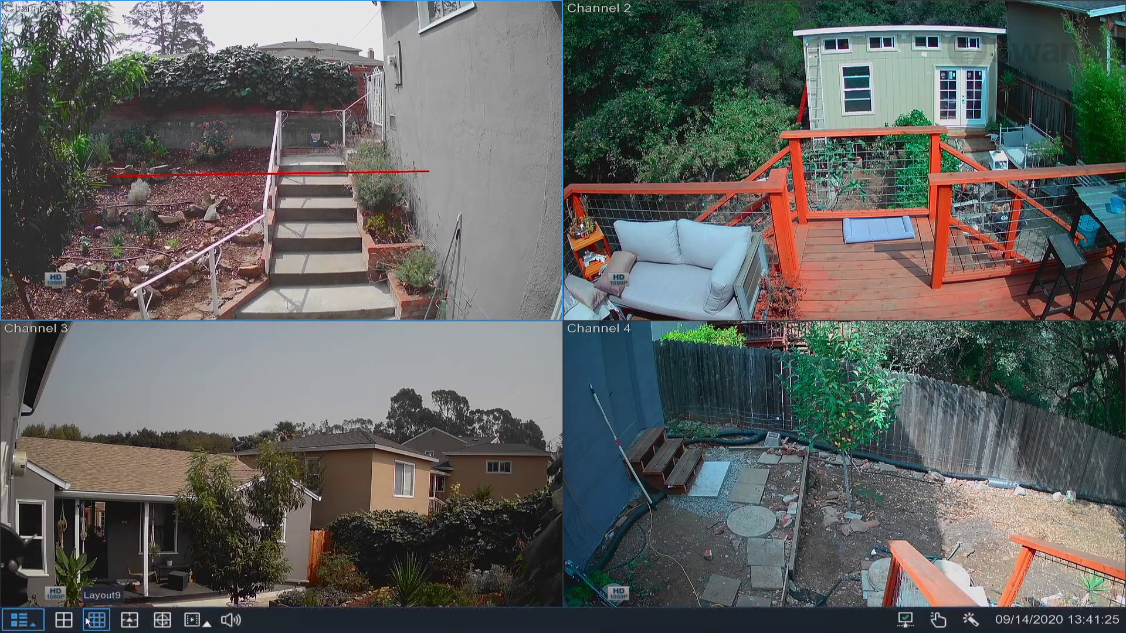
click(87, 620)
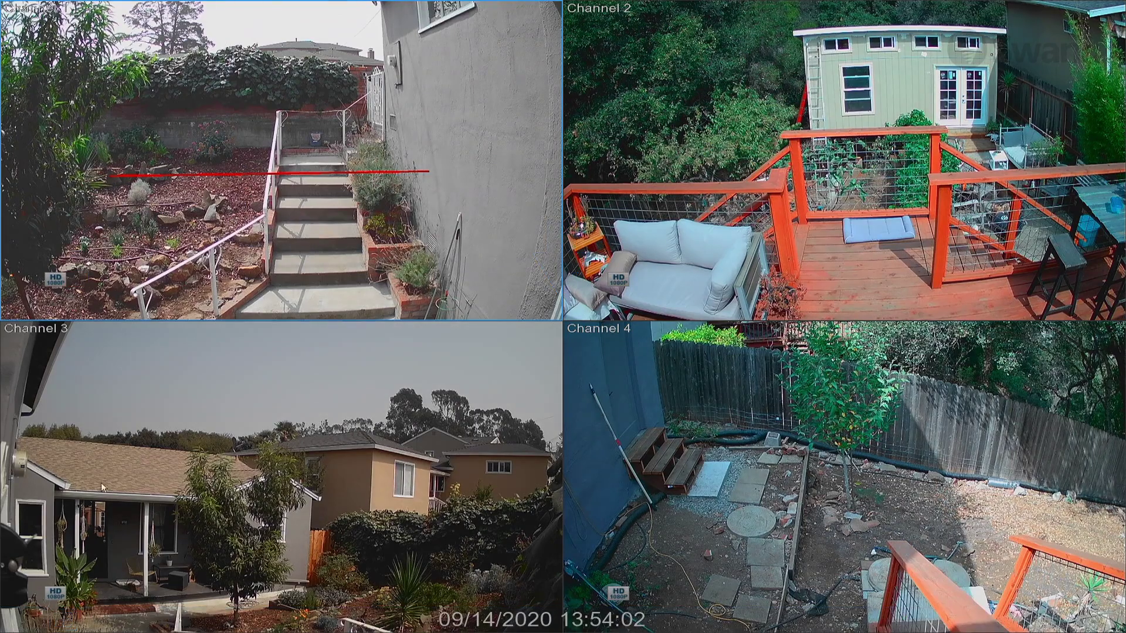
click(109, 531)
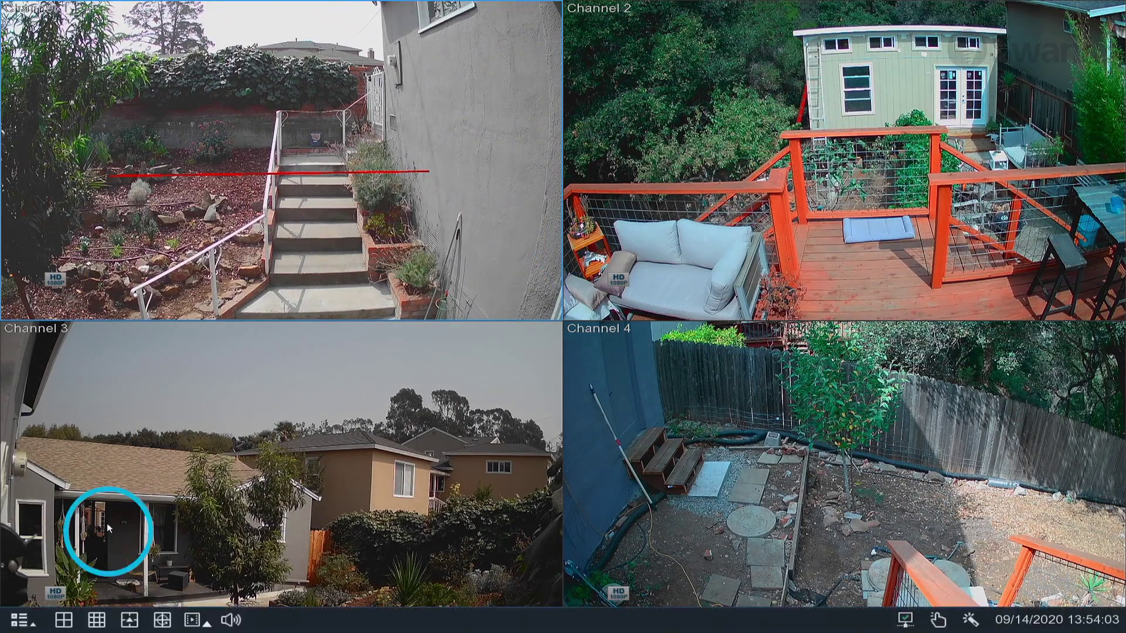
Open Setup's Main Menu and switch to the Display Live page listing CH1–CH8
click(10, 617)
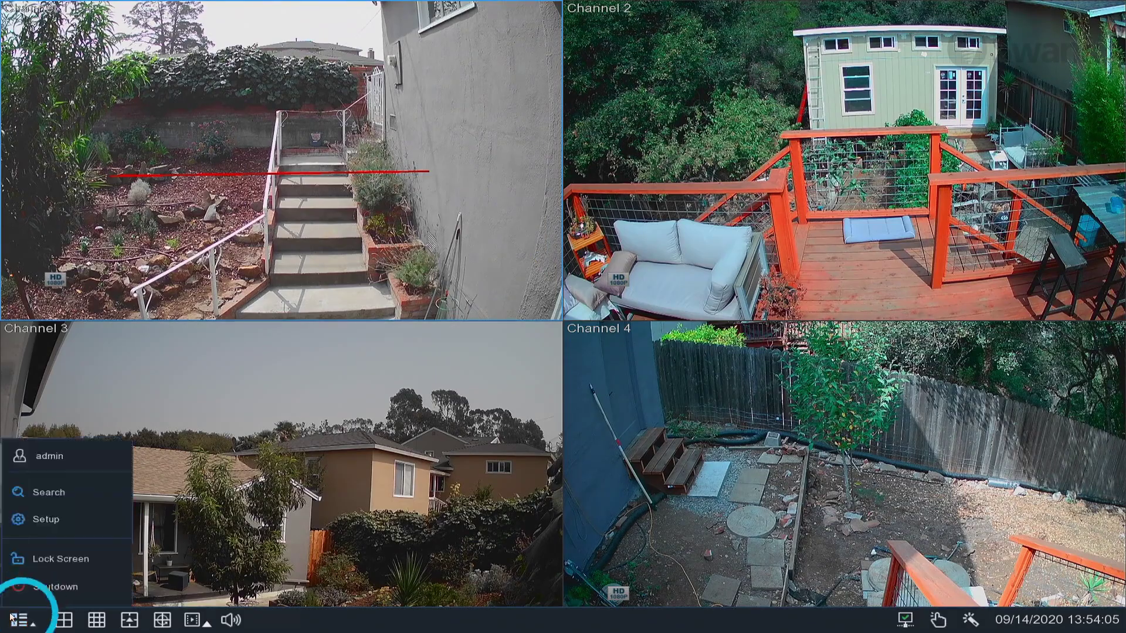
click(50, 526)
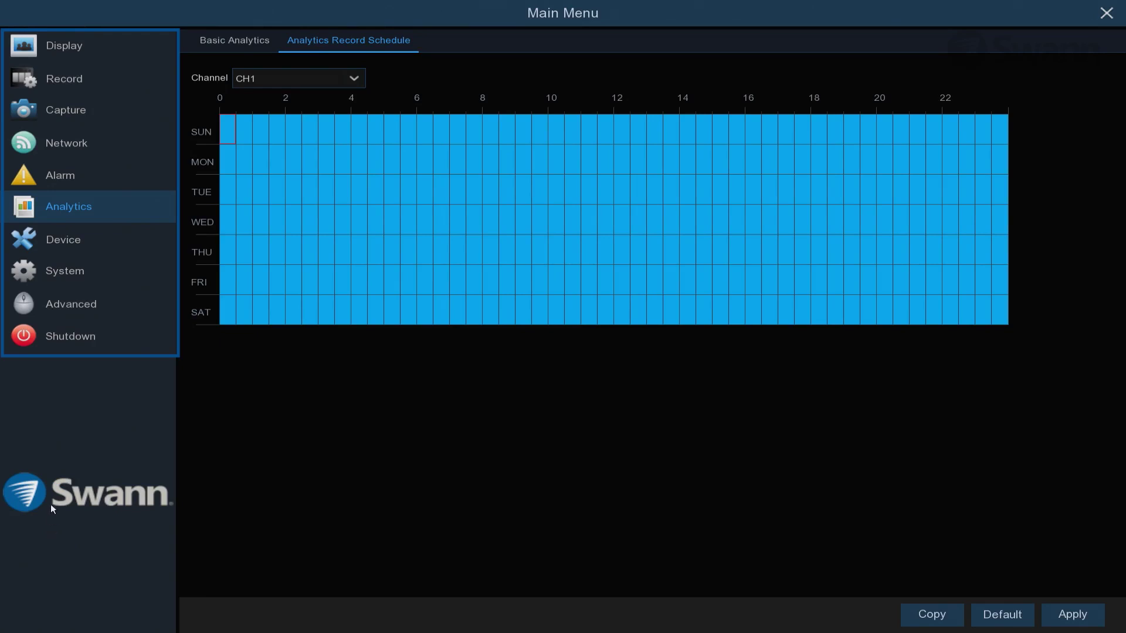
click(86, 41)
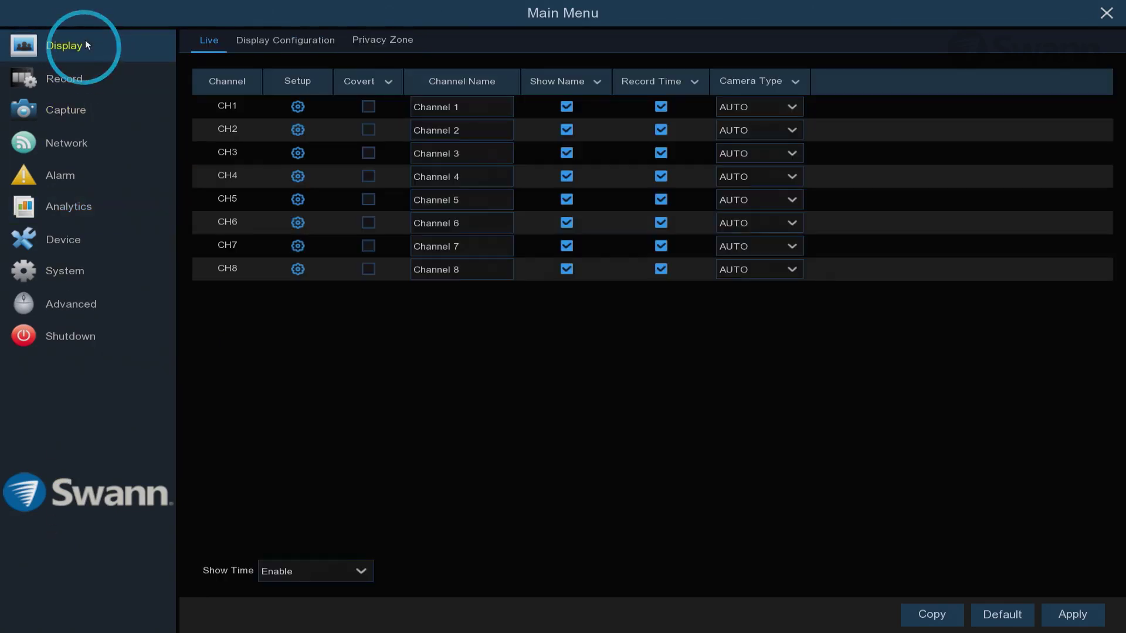
right_click(151, 57)
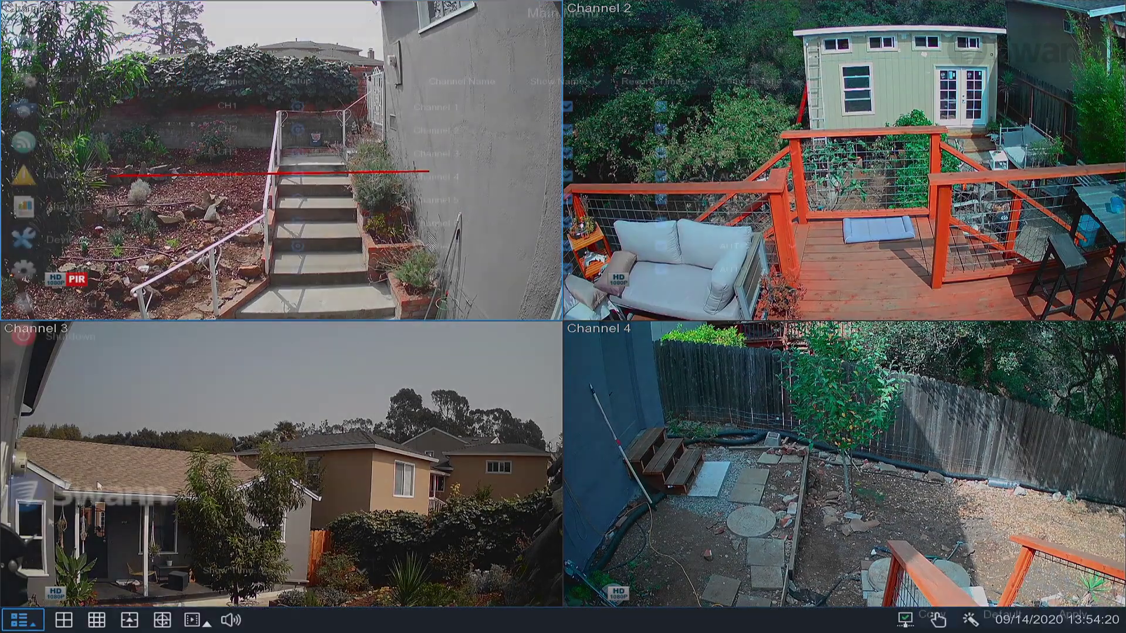
click(18, 617)
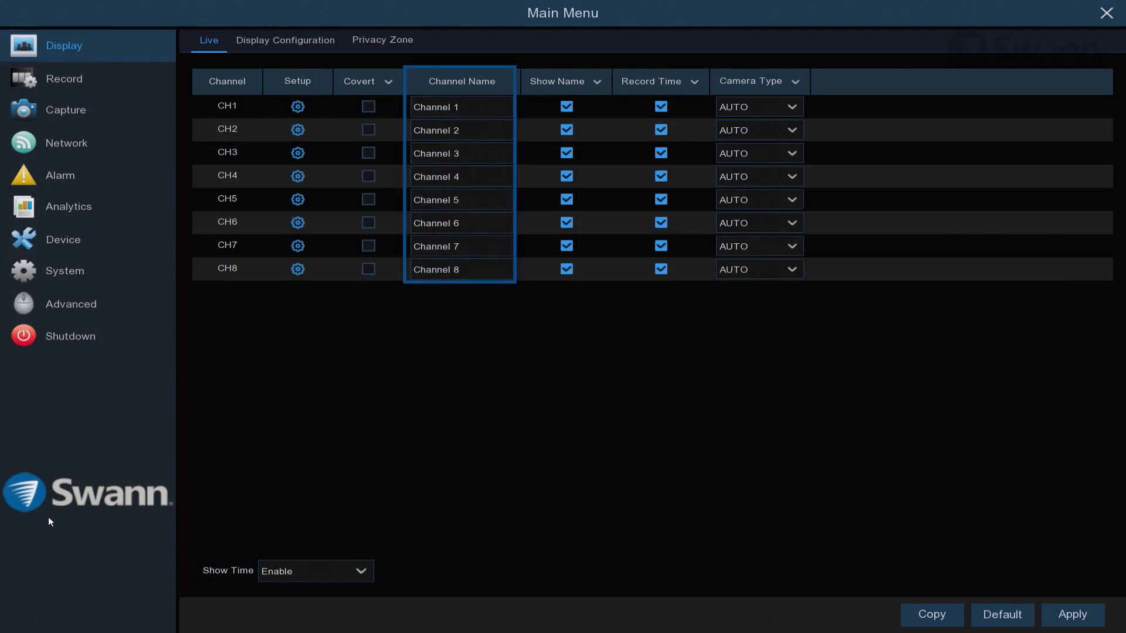
click(298, 107)
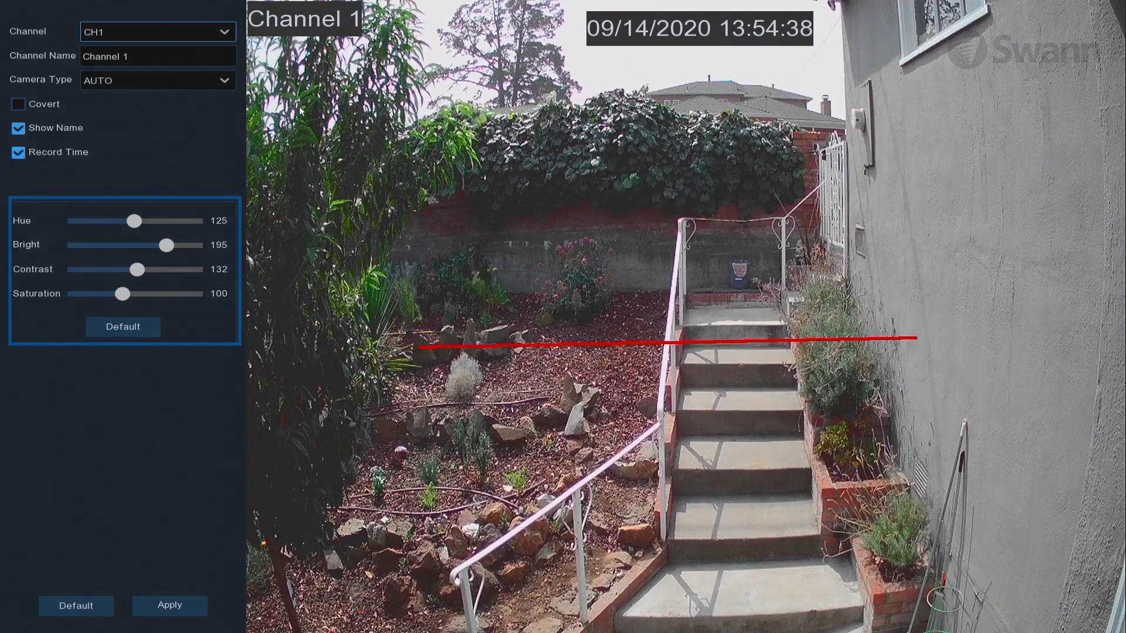
right_click(300, 111)
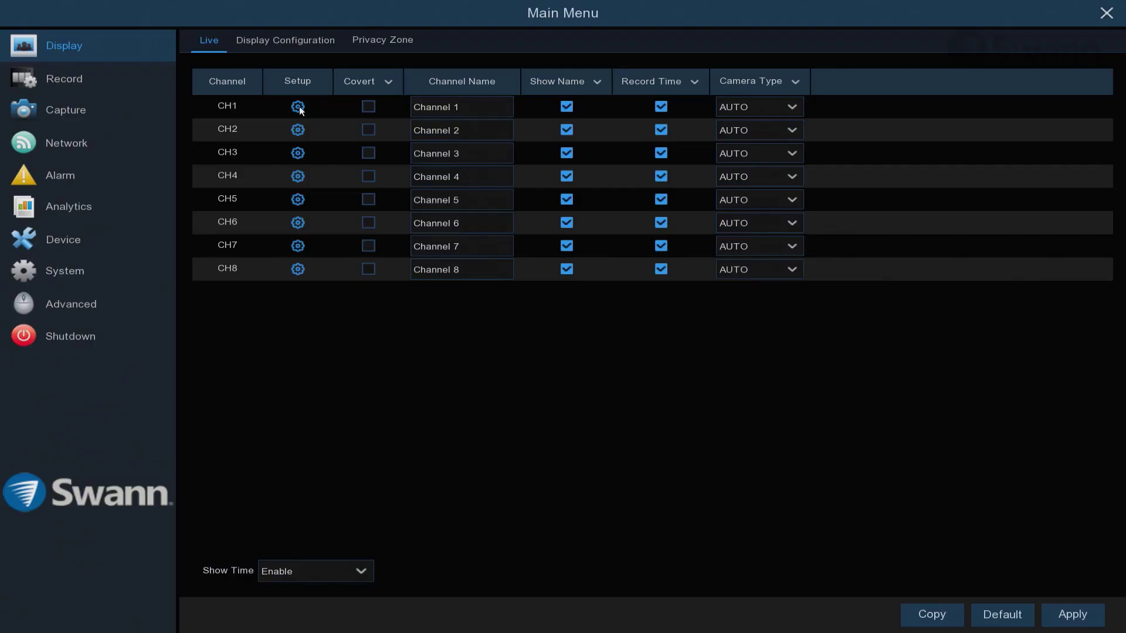
Apply the Channel 3 Area1 privacy mask and tick CH1's Covert checkbox
click(364, 41)
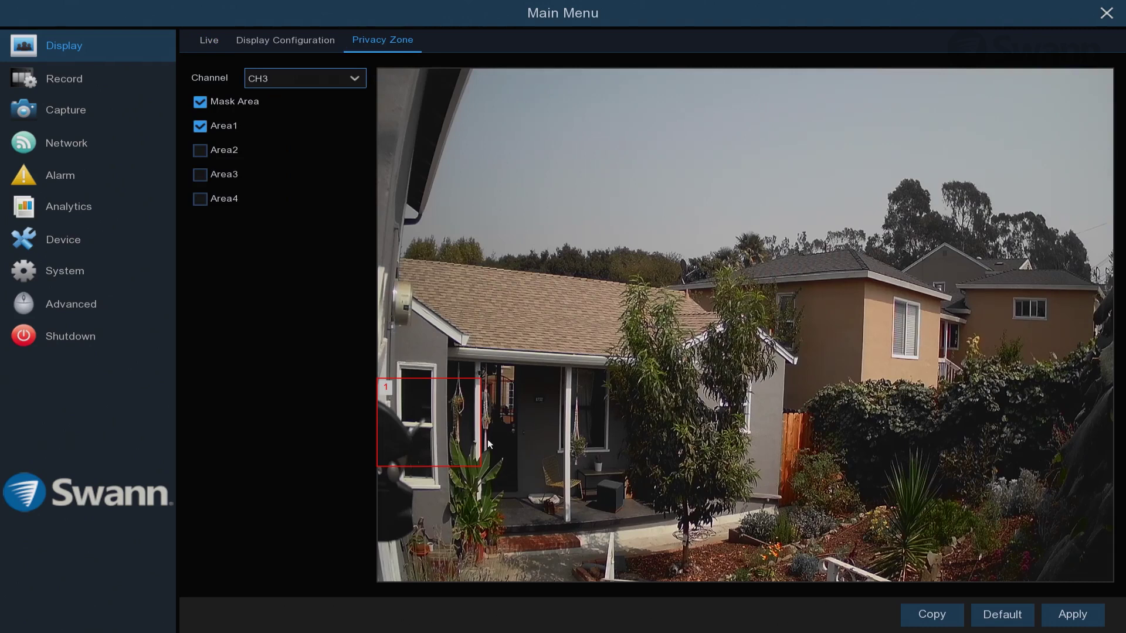
click(1060, 611)
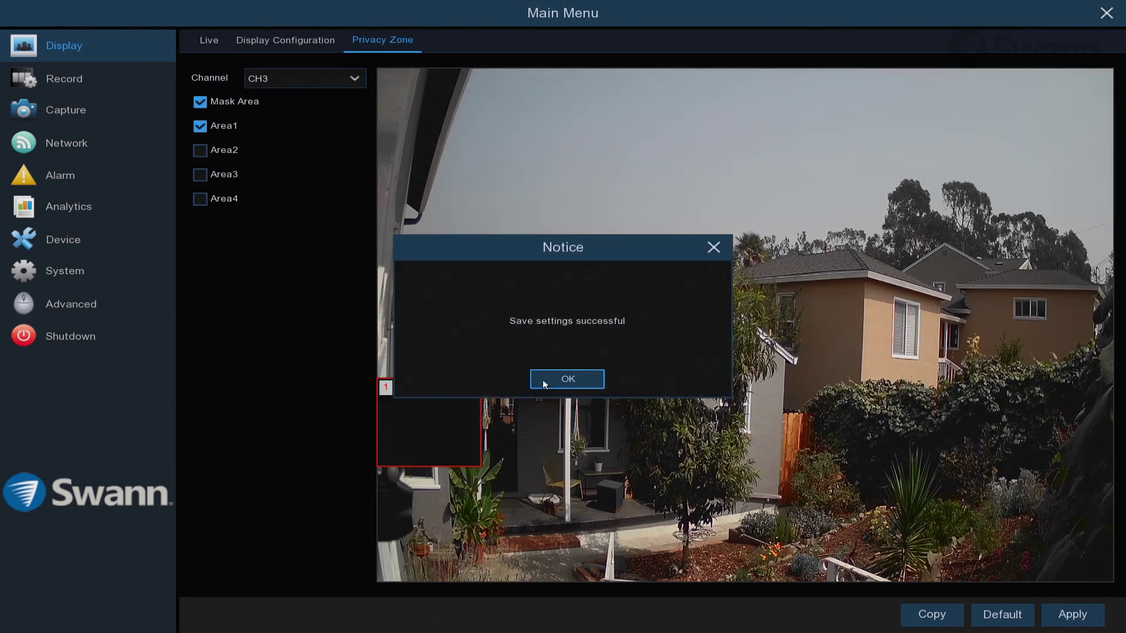
click(545, 379)
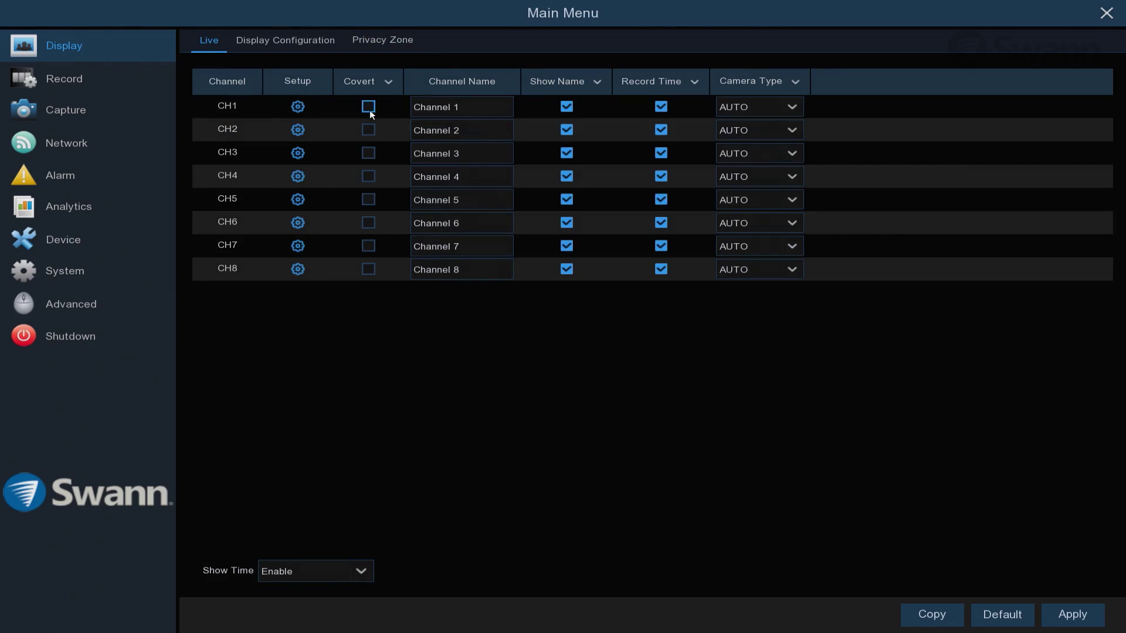
click(368, 107)
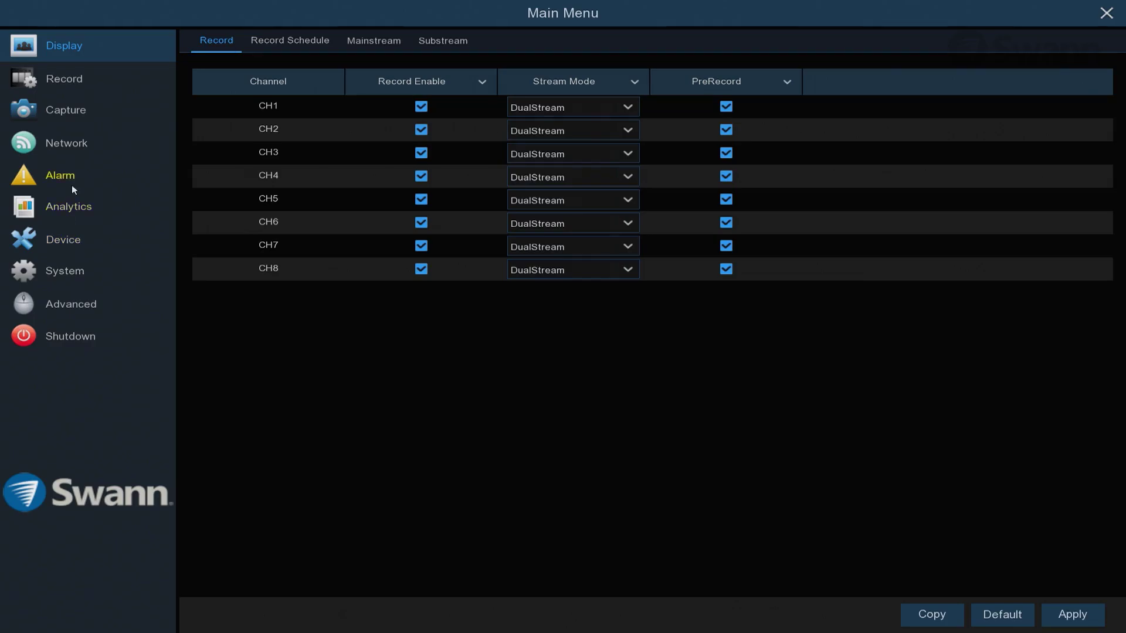
On the Record page, keep CH1 on DualStream with recording enabled and PreRecord on
click(88, 72)
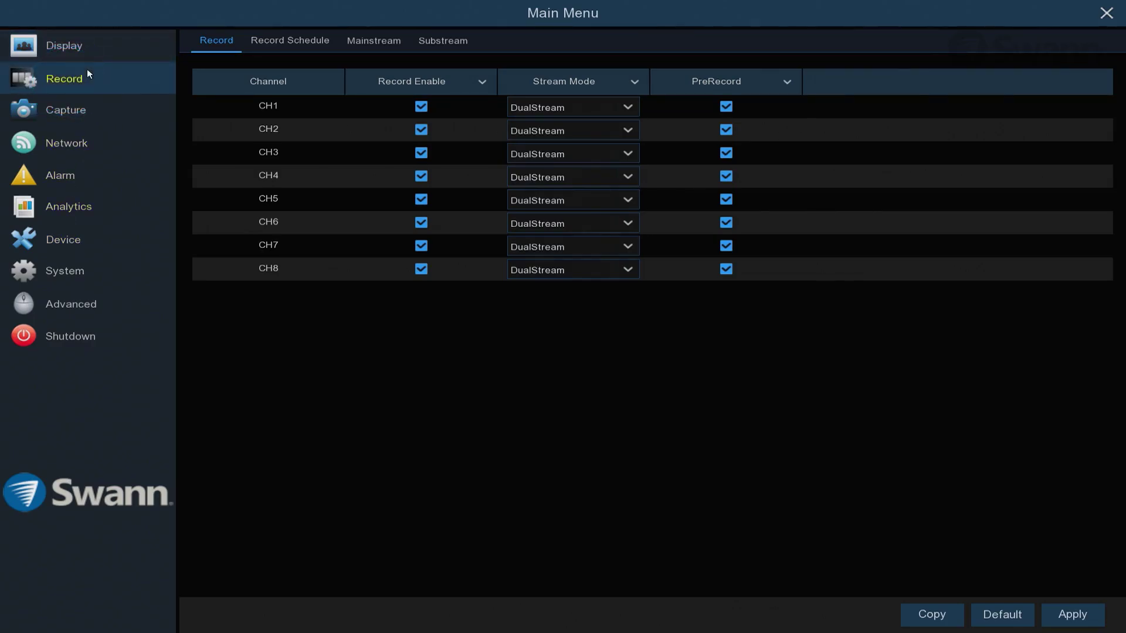
click(591, 111)
click(591, 109)
click(423, 107)
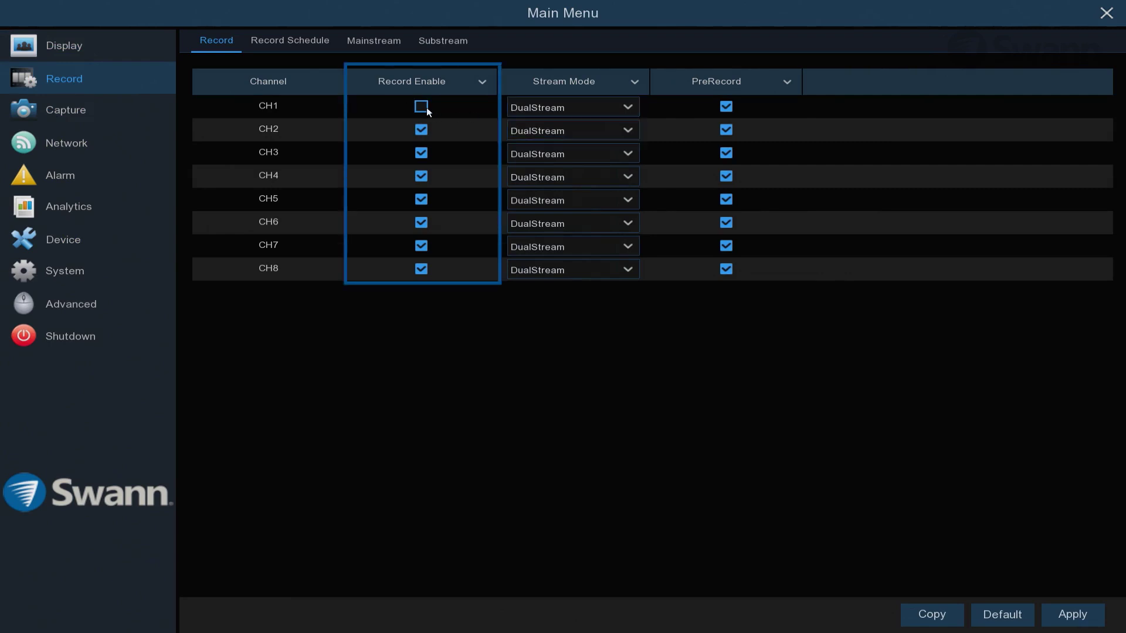
click(425, 107)
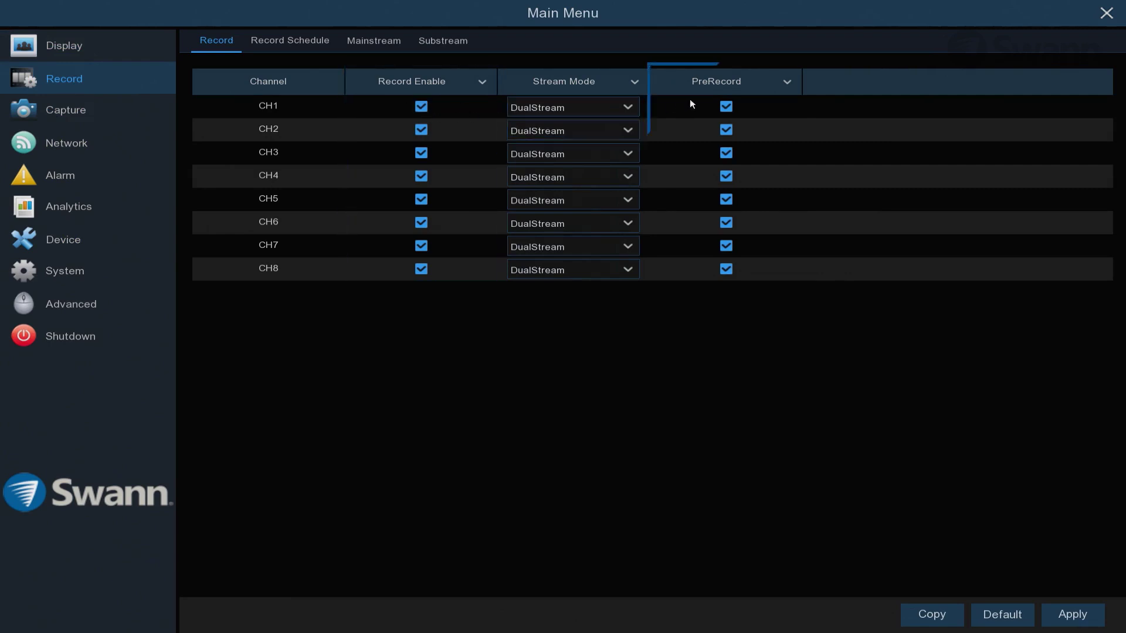
click(726, 107)
Clear 8:00–18:00 on every day of the record schedule, apply it, and view Mainstream settings
click(296, 42)
drag(455, 130, 742, 332)
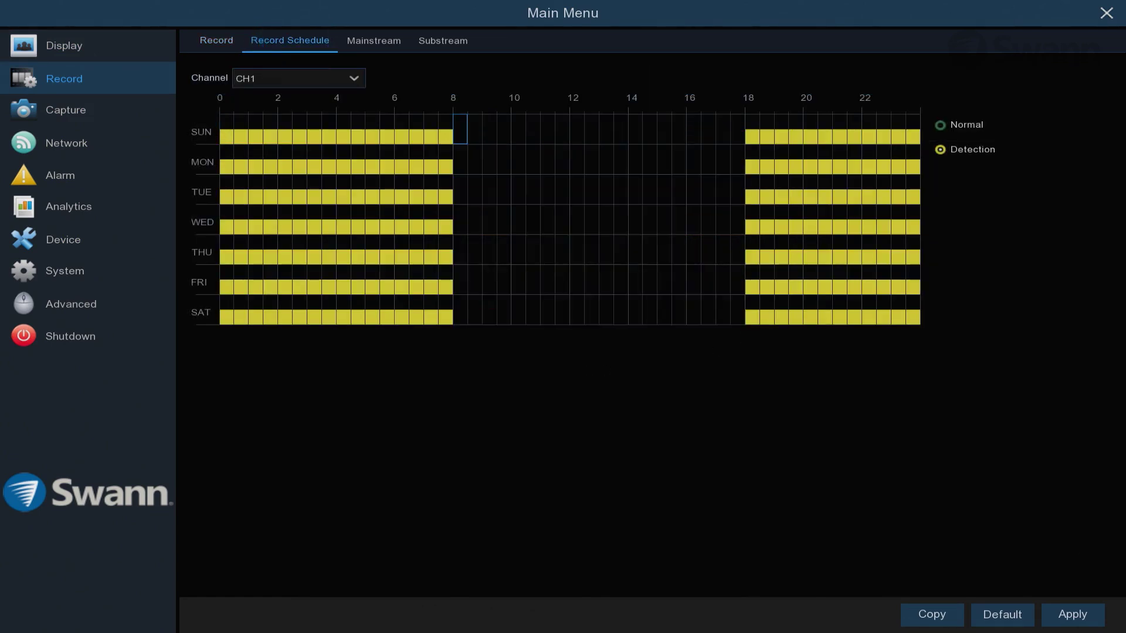
click(1103, 615)
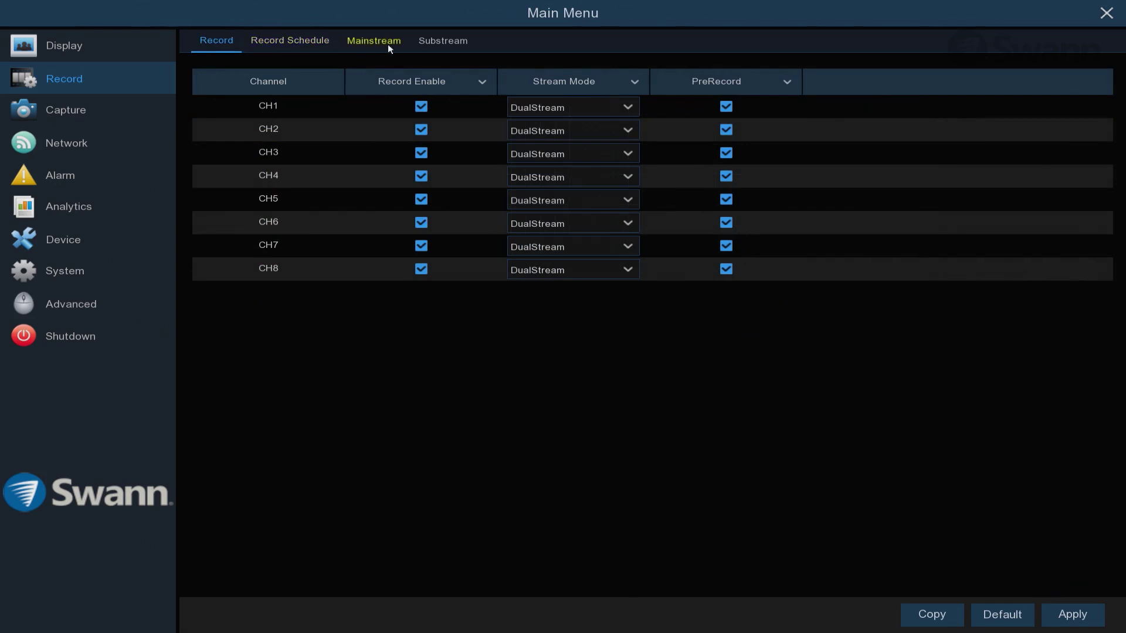
click(389, 44)
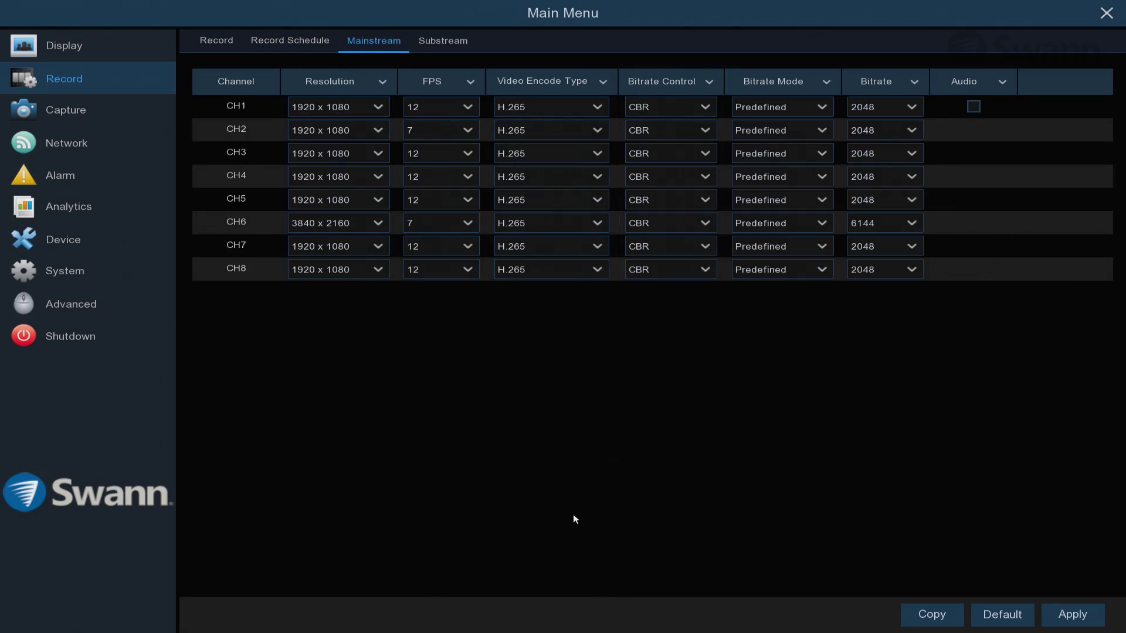
click(57, 186)
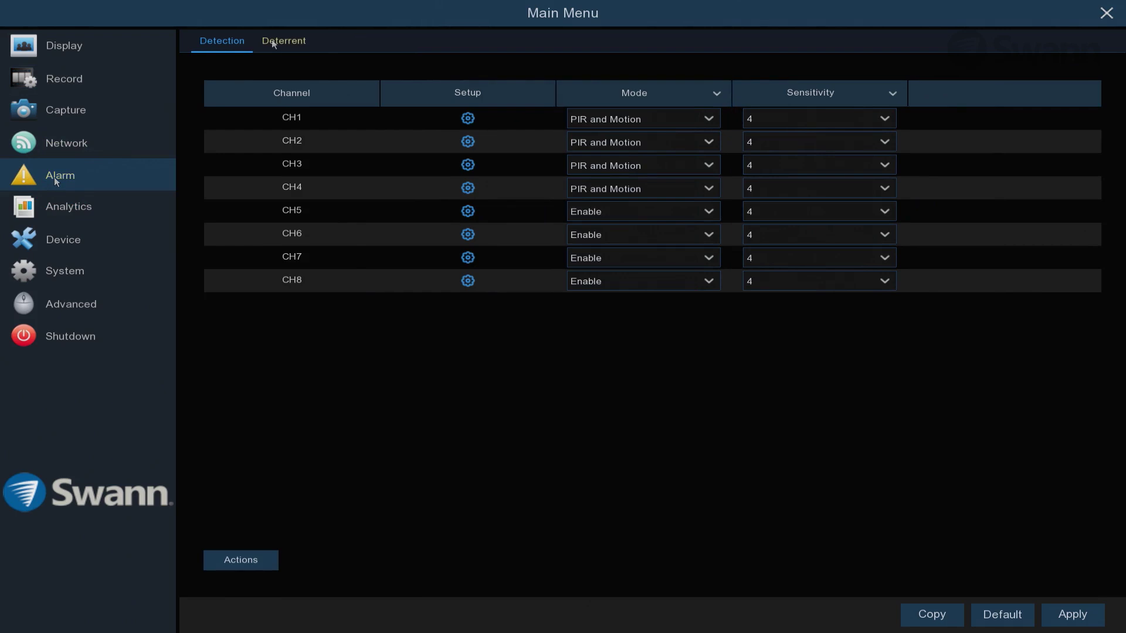
Keep CH1's deterrent light enabled and remove the stairs area from its deterrent zone
click(284, 41)
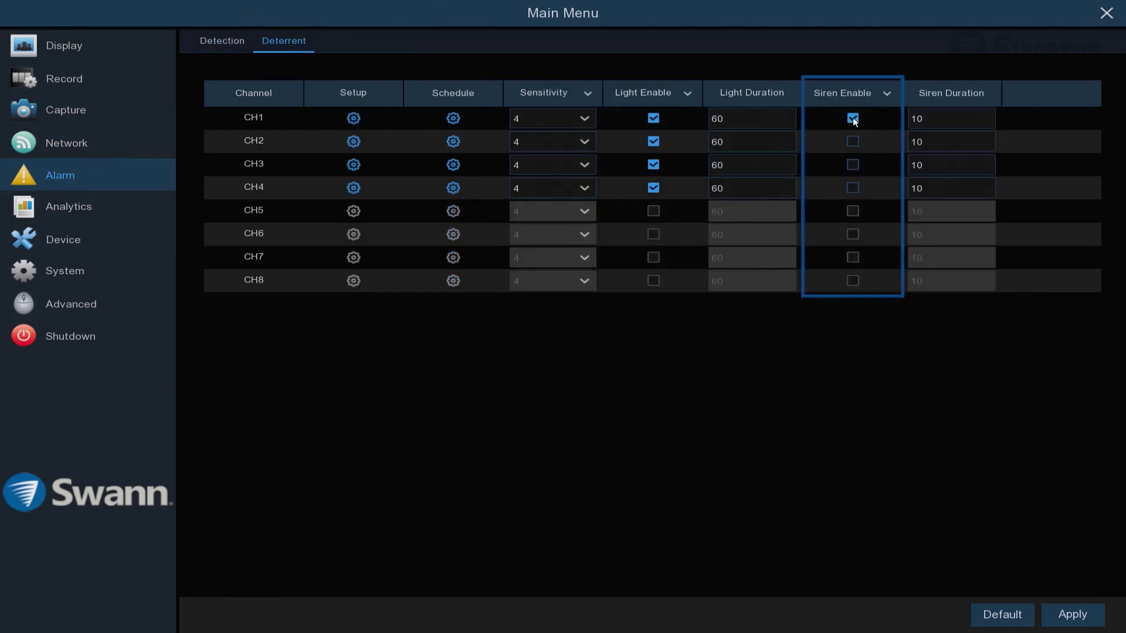
click(655, 121)
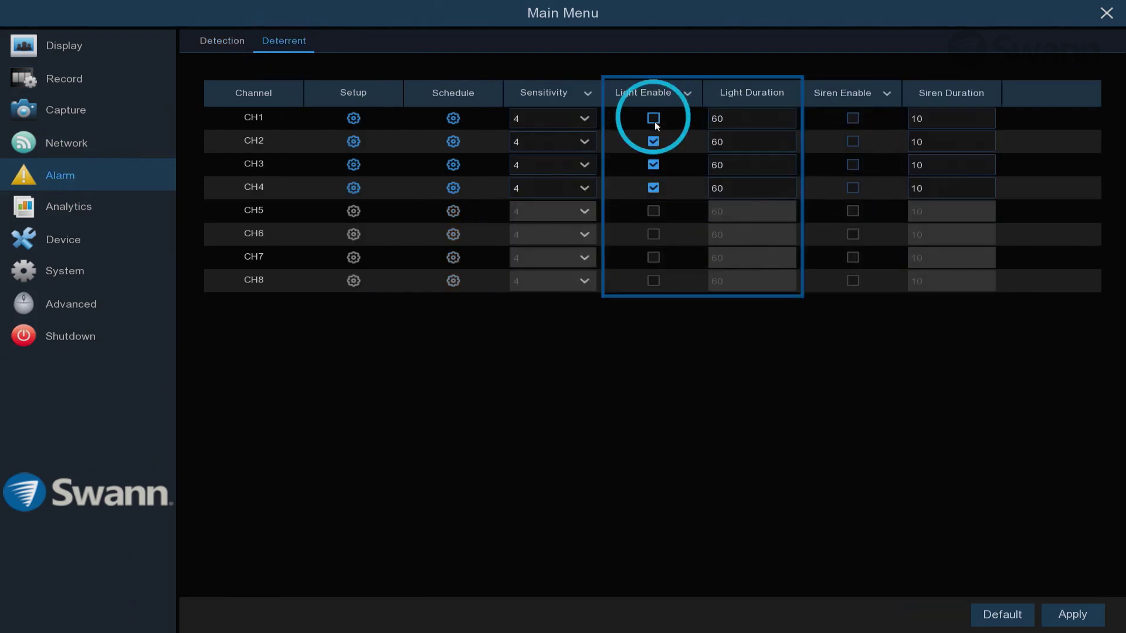
click(655, 119)
click(353, 118)
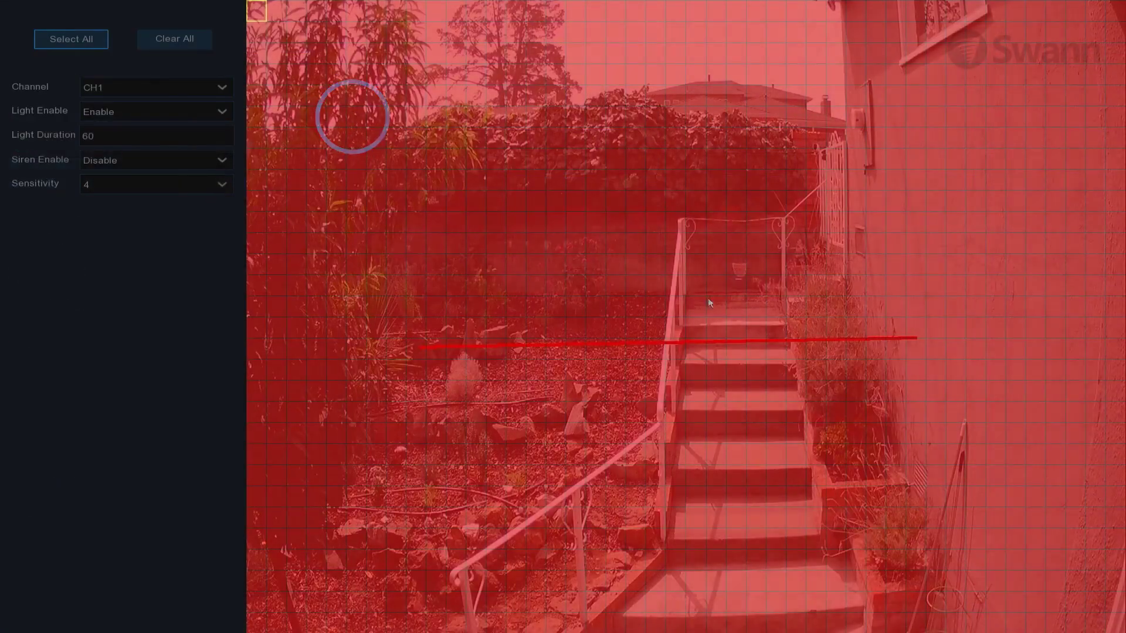
drag(635, 202, 885, 630)
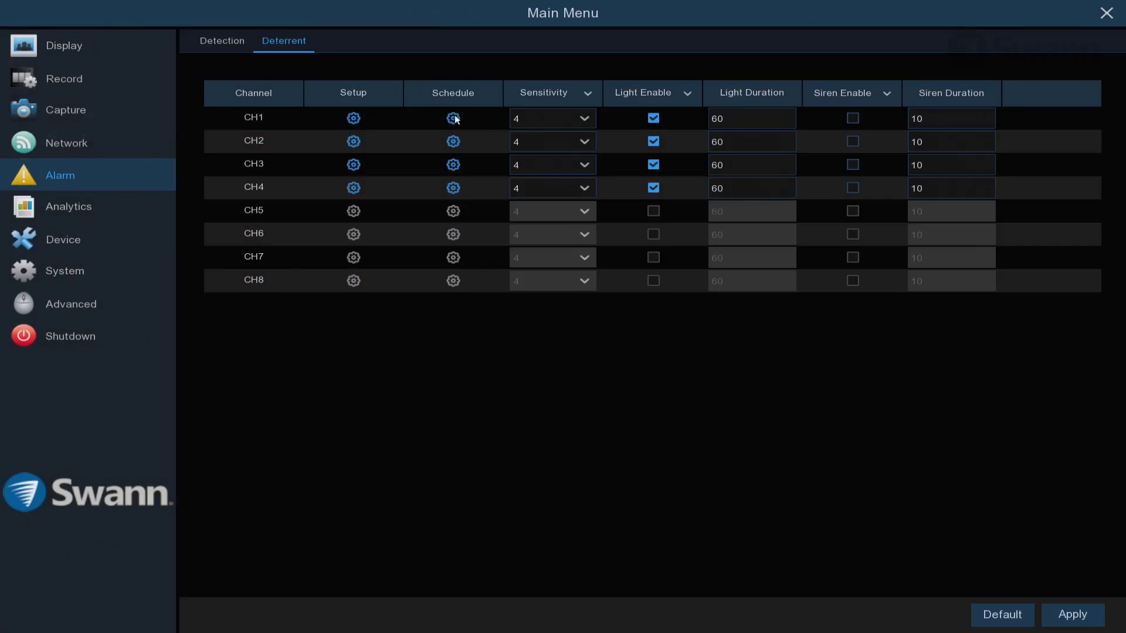
Clear the 8–18 daytime hours from CH1's deterrent schedule and save it
click(453, 118)
drag(451, 234, 751, 453)
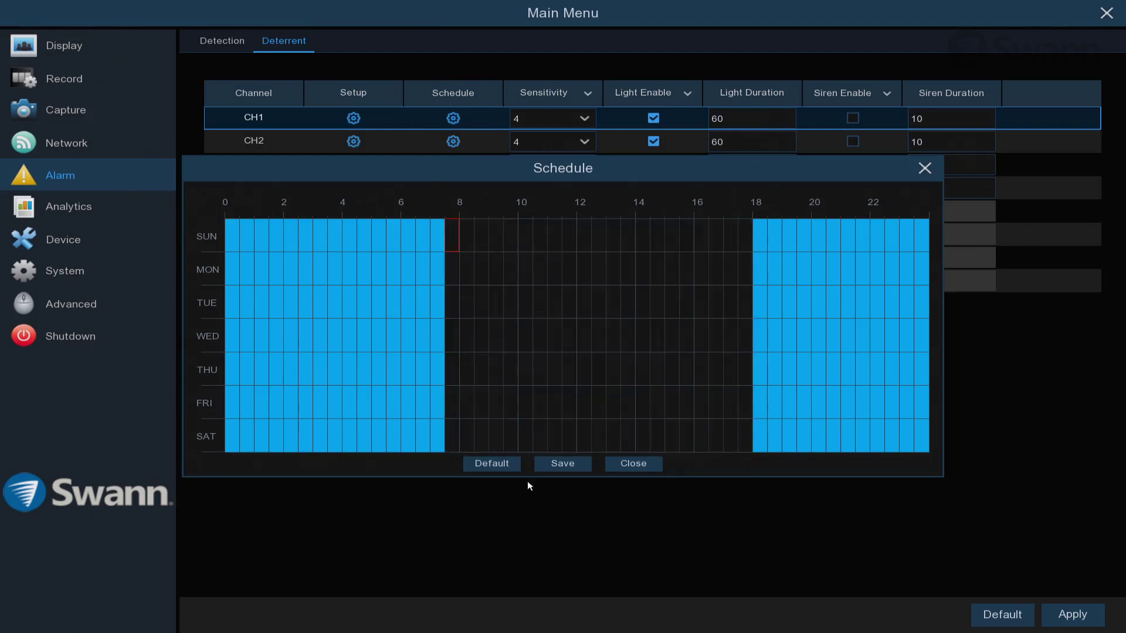
click(560, 462)
click(574, 380)
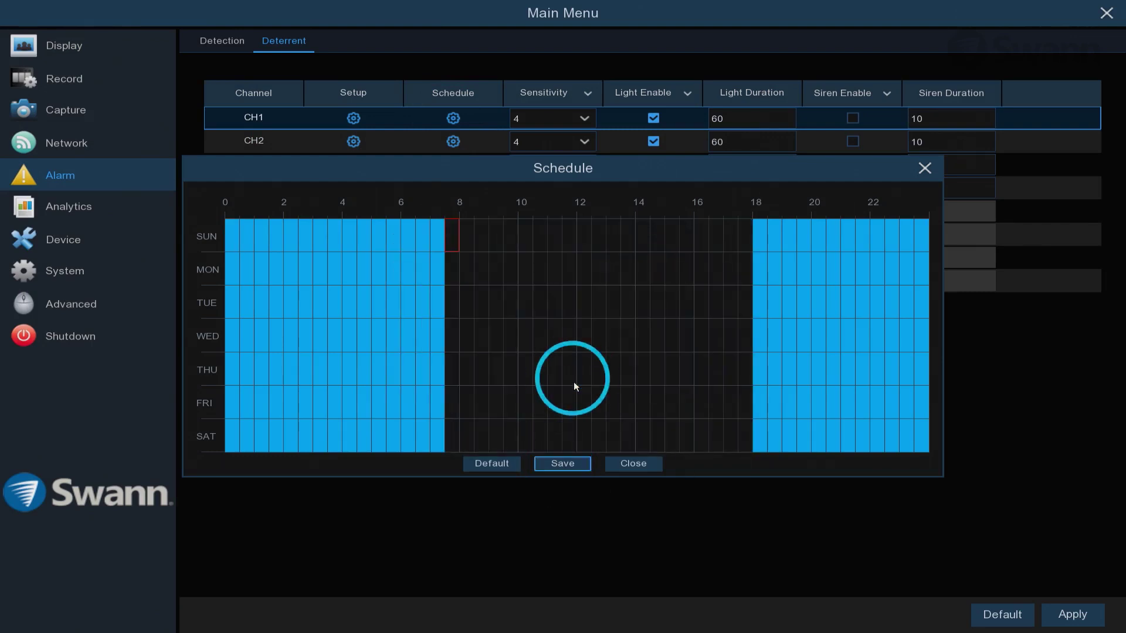
click(68, 206)
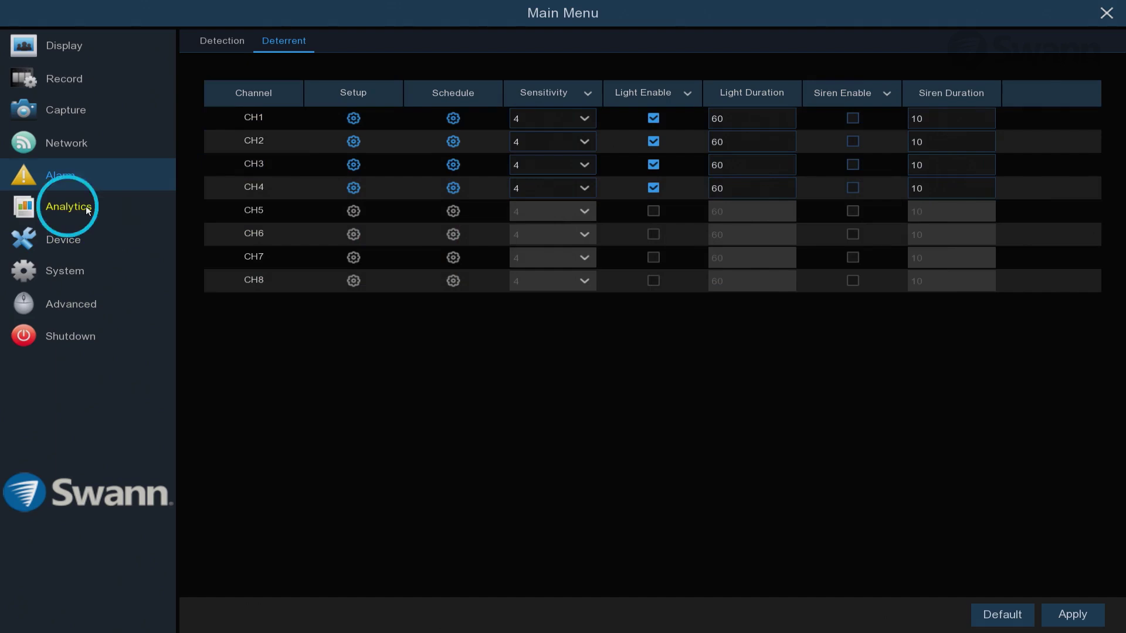
Draw a four-corner IVA detection area over the stairs on CH1 in Basic Analytics
click(235, 40)
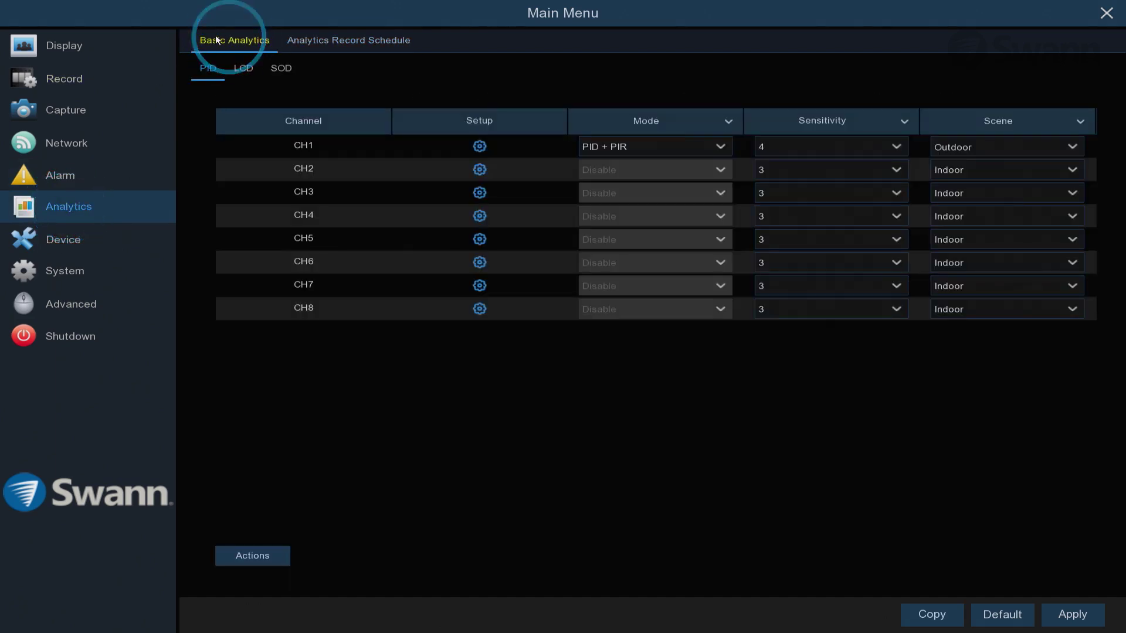
click(481, 148)
drag(654, 249, 632, 627)
click(633, 622)
click(871, 612)
click(803, 179)
click(788, 226)
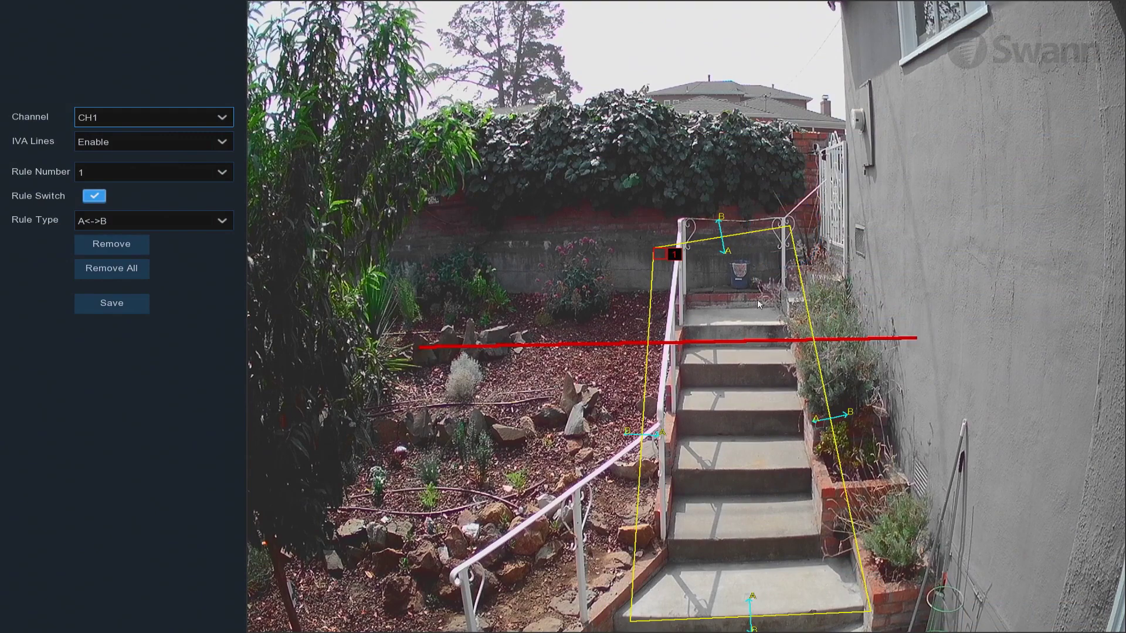
right_click(495, 337)
Draw a four-corner IVA detection area over the deck on CH2
click(480, 169)
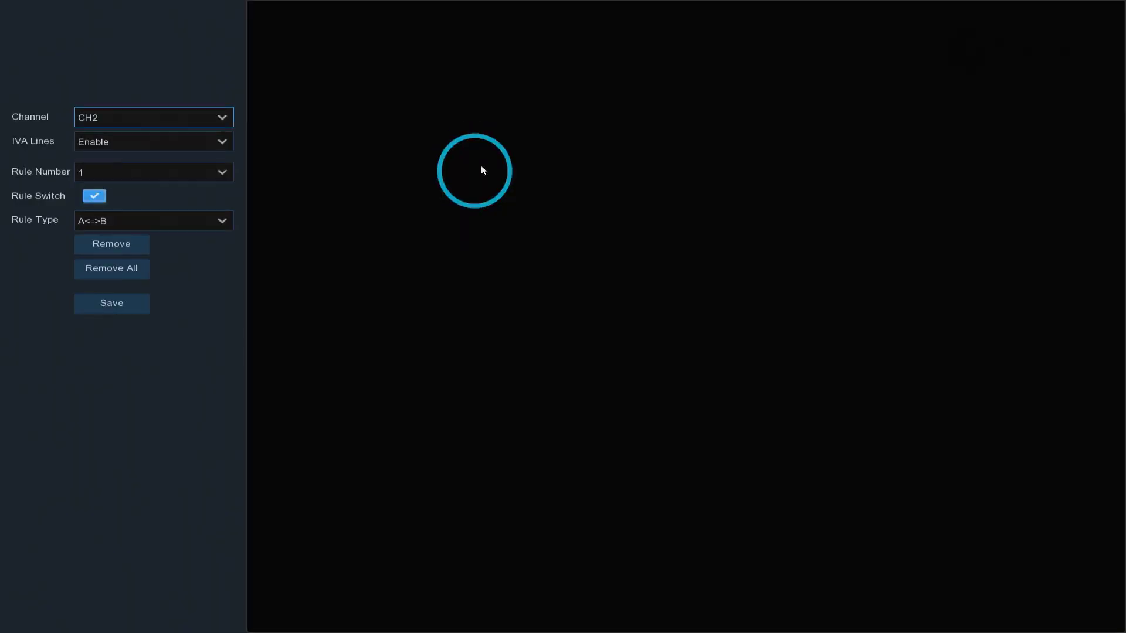
click(661, 425)
click(670, 501)
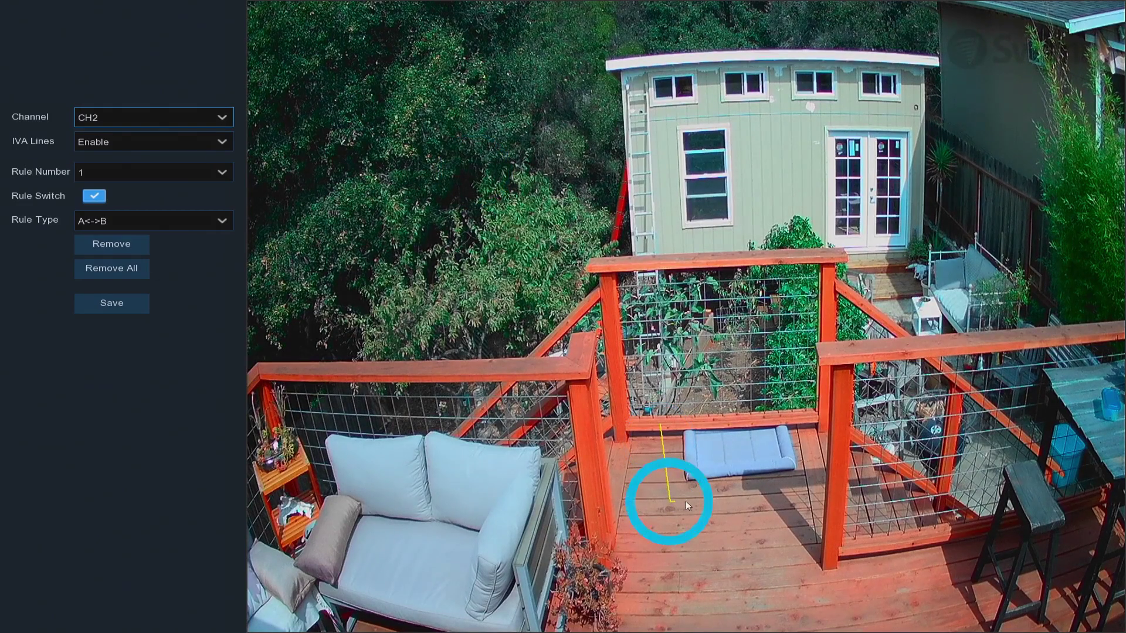
click(834, 484)
click(807, 410)
right_click(639, 438)
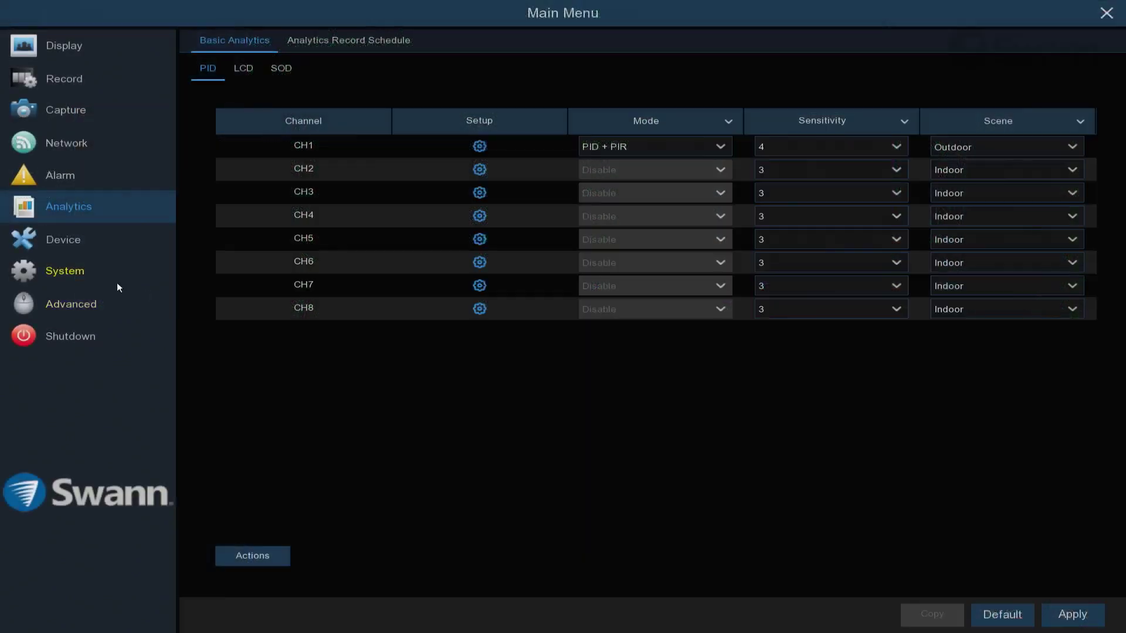
click(89, 279)
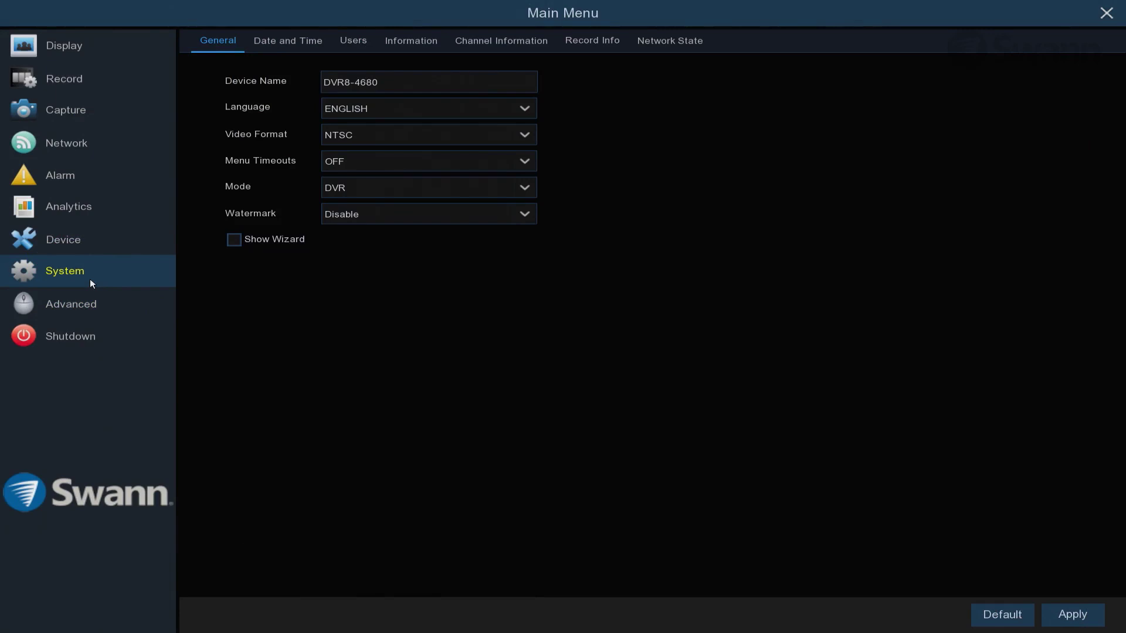
Review the device name, ENGLISH language and NTSC format unchanged, then view Date and Time and Information
click(409, 82)
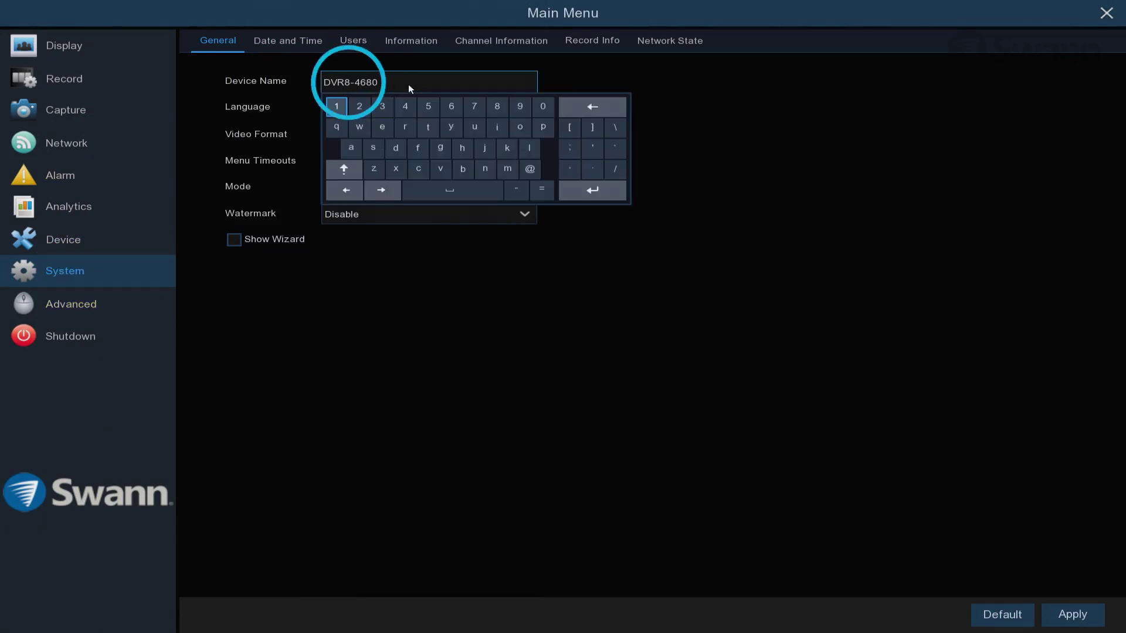
right_click(408, 88)
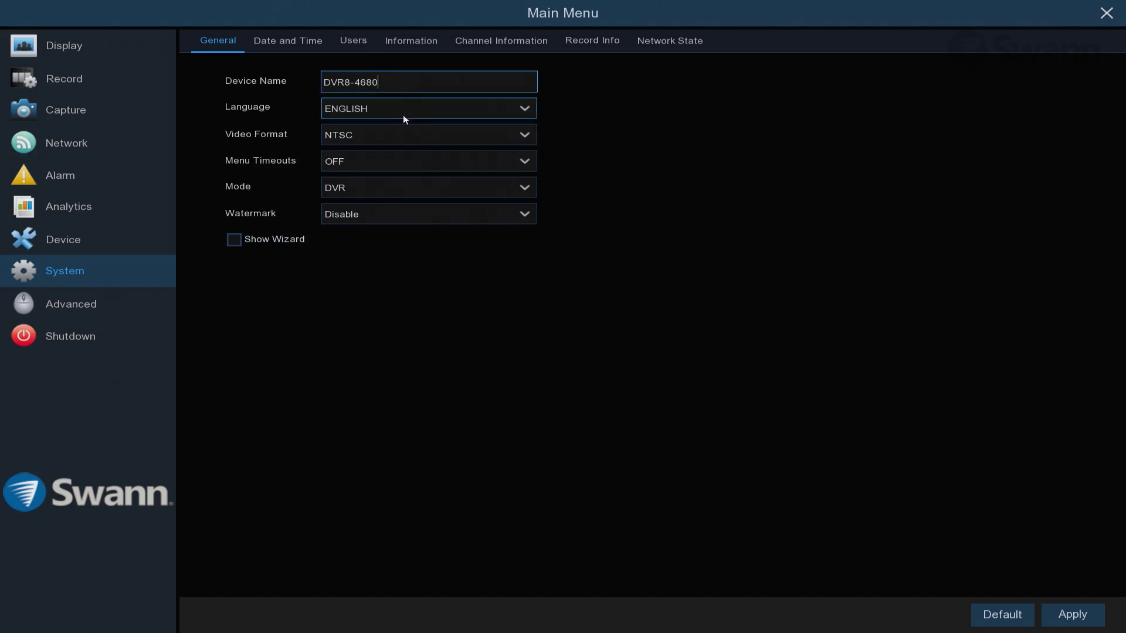
click(409, 111)
click(409, 107)
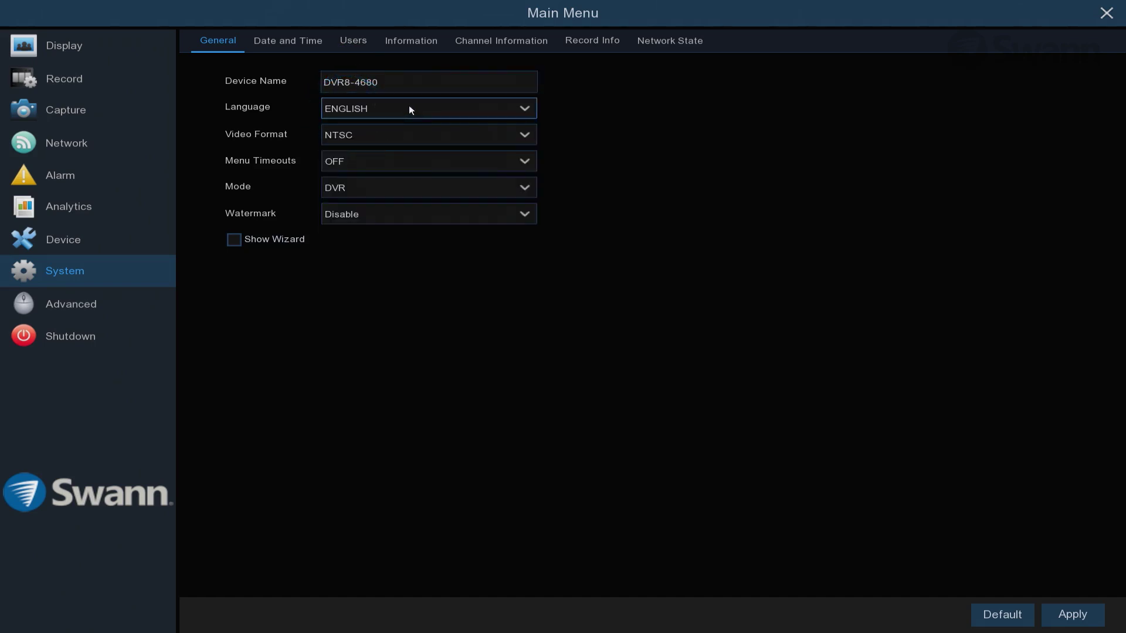
click(403, 135)
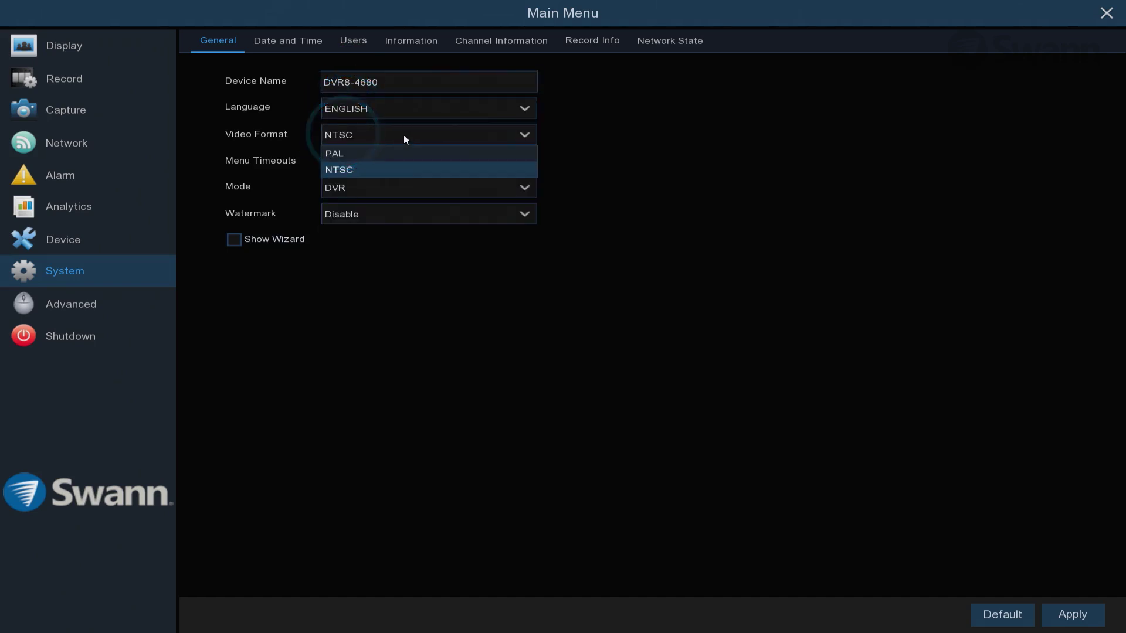
click(405, 134)
click(311, 41)
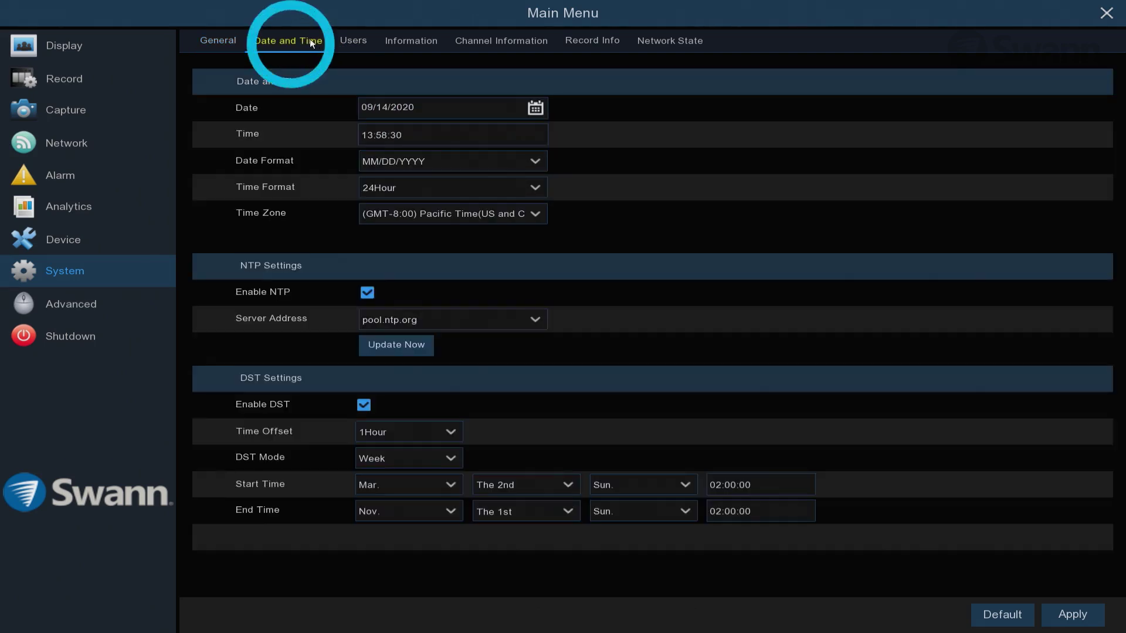
click(419, 46)
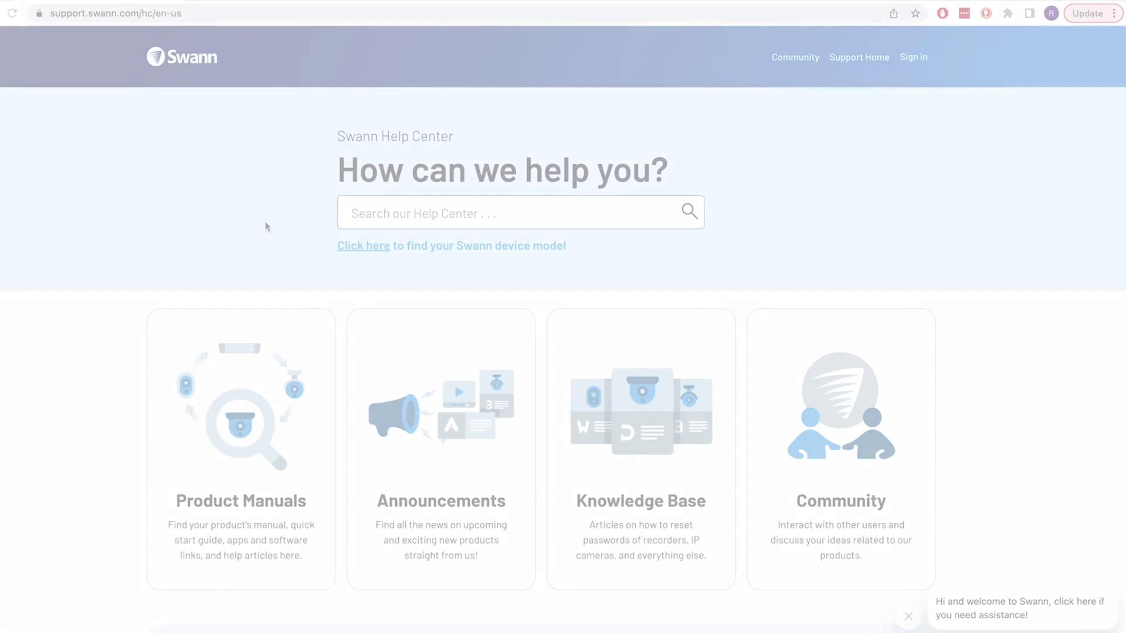
Search the Swann Help Center for 'Smart Security System Manual'
click(404, 211)
text(Smart Security System Manual)
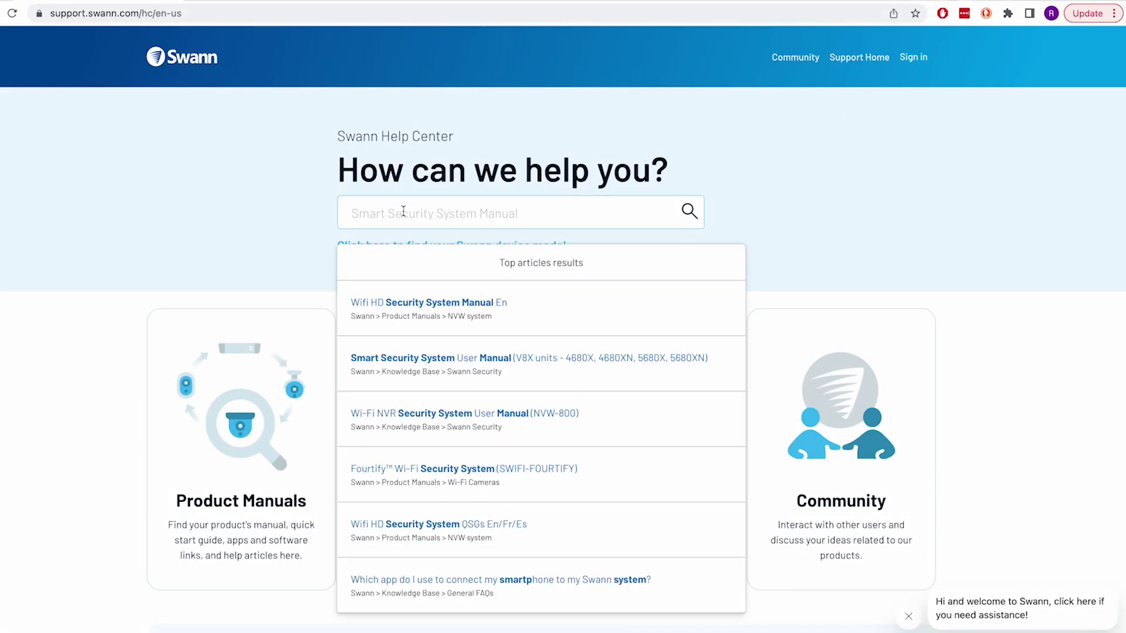
key(Return)
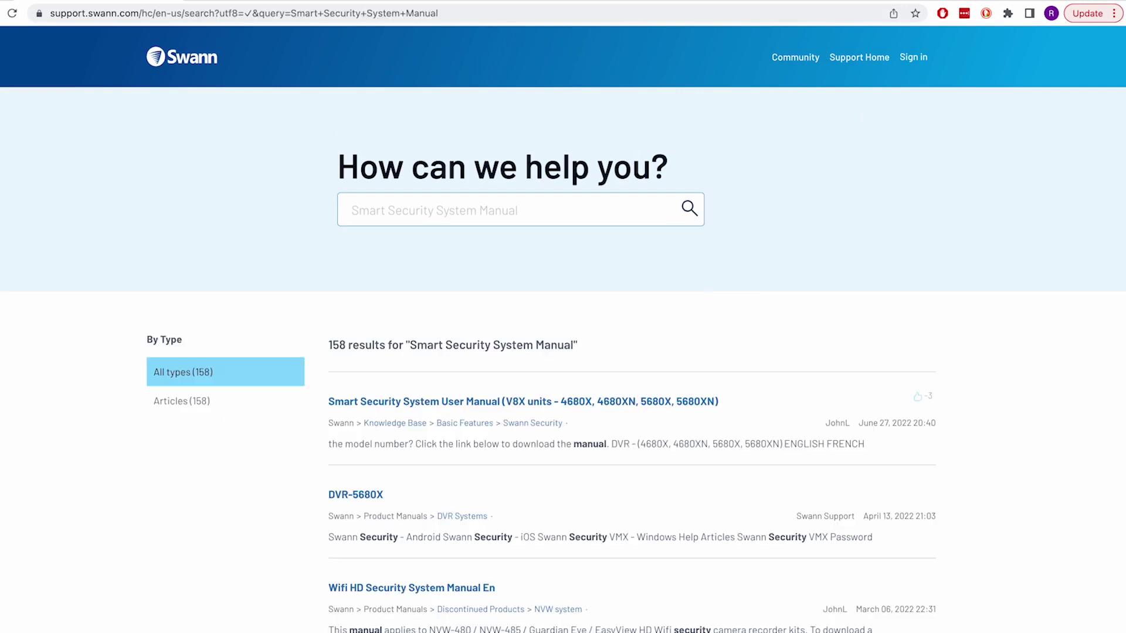